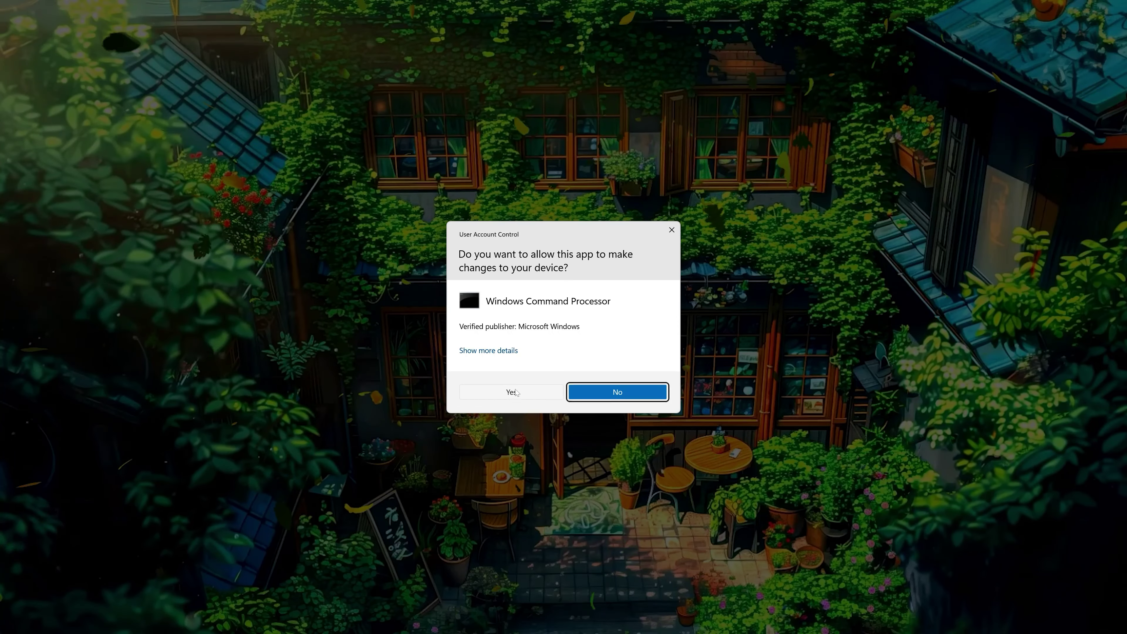
Step: Allow Command Prompt to run with administrator rights and run dism /online /cleanup-image /restorehealth
left_click(515, 392)
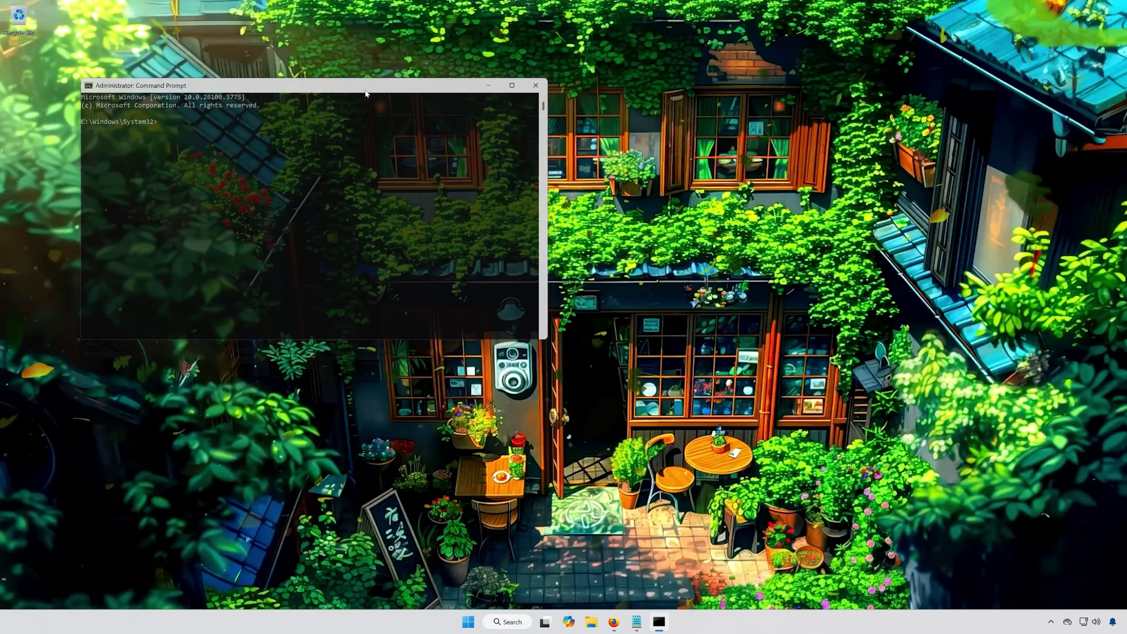
left_click_drag(366, 90, 557, 184)
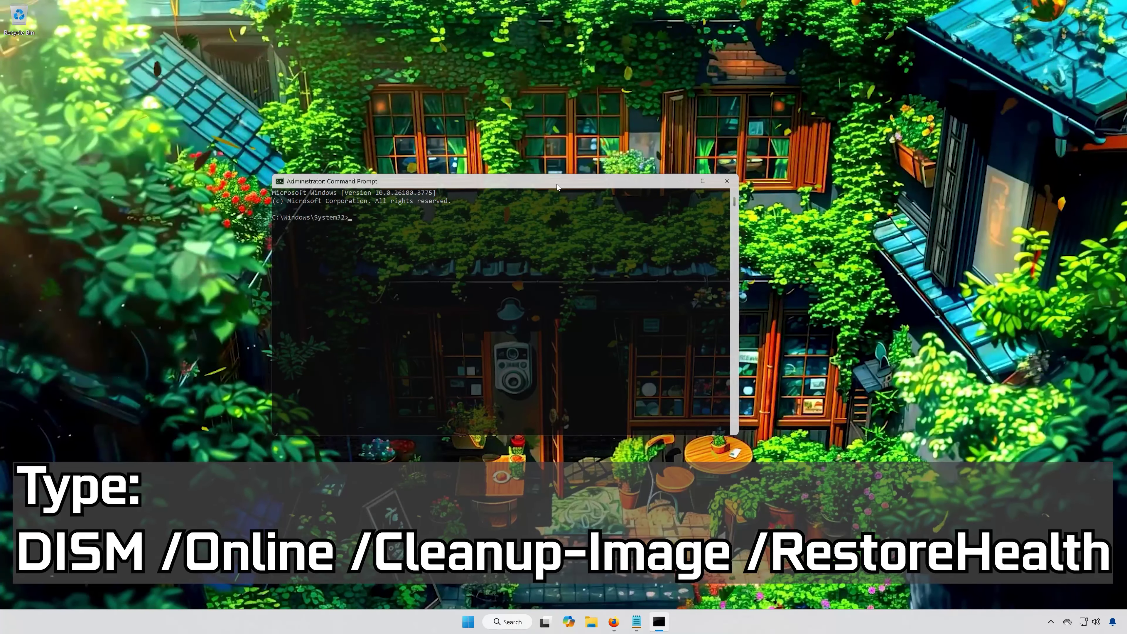
type("dism /onlin")
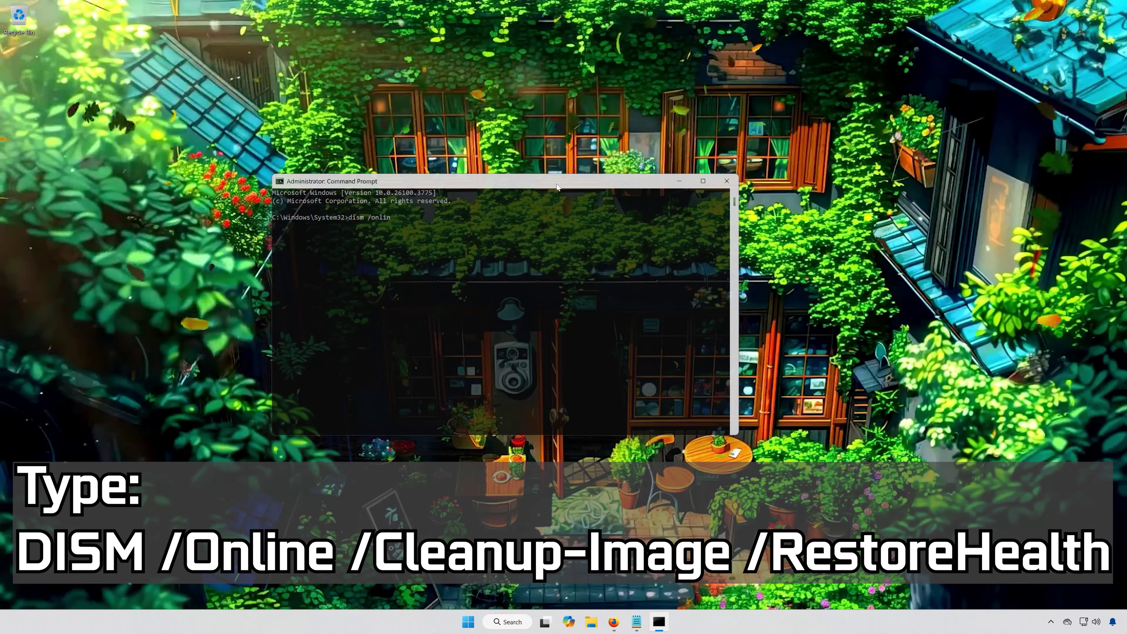
type("e /clean")
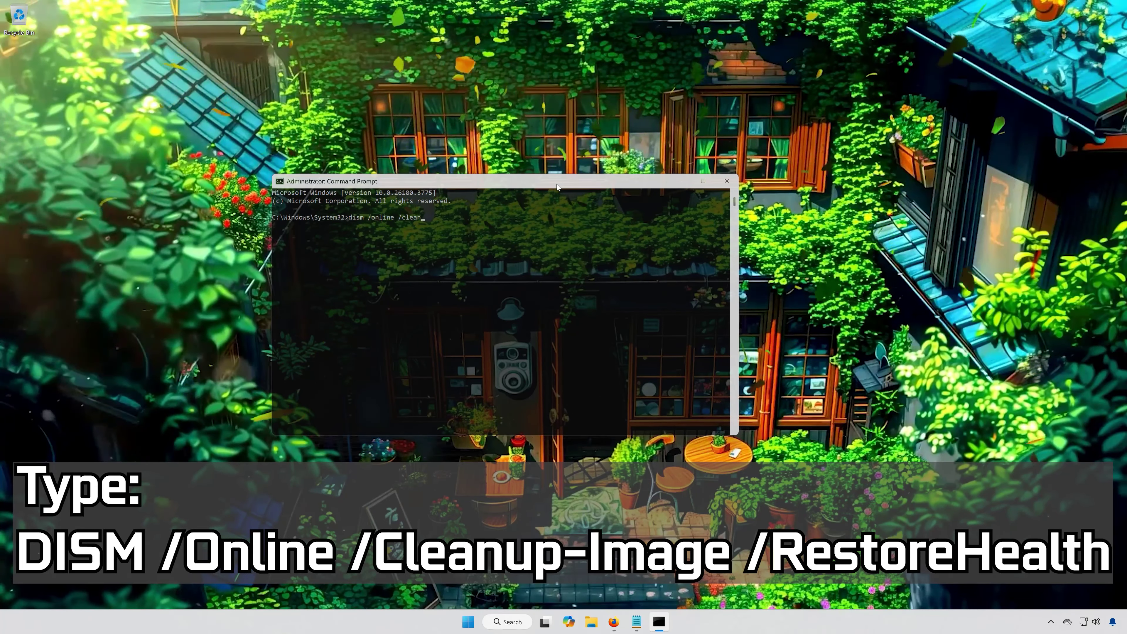
type("up-image ")
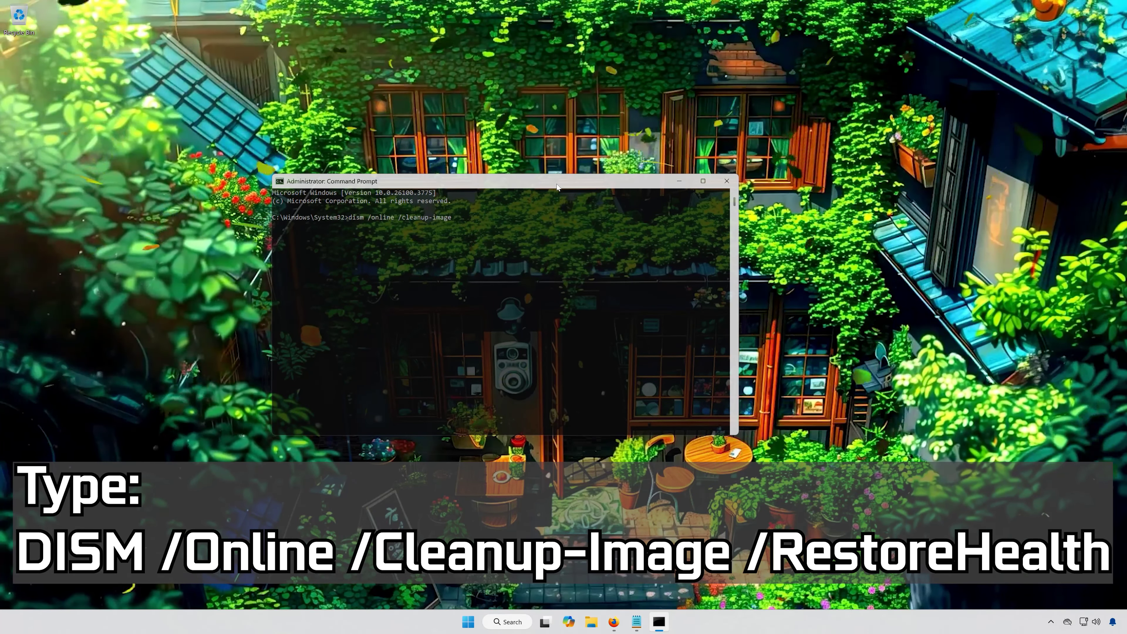
type("/restorehea")
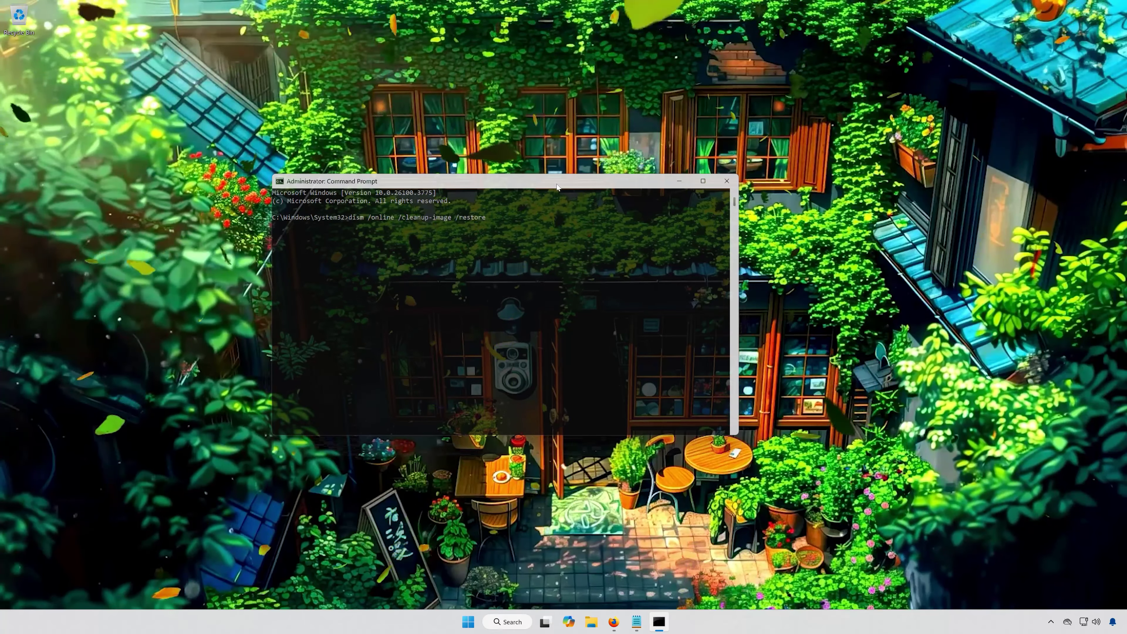
type("lth")
key("Return")
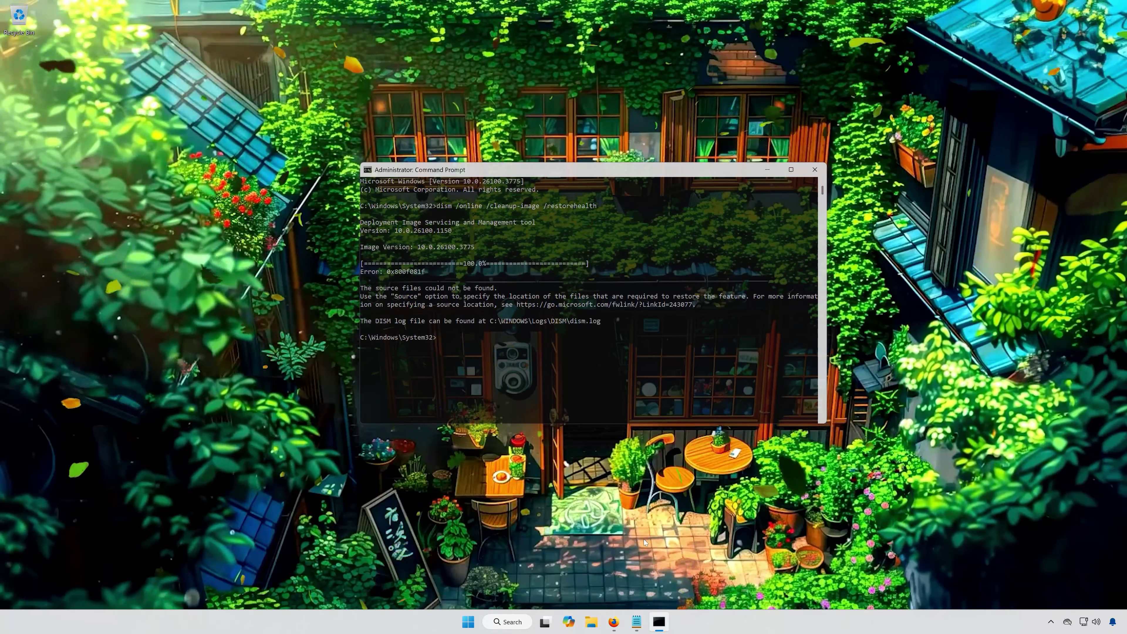
Step: Exit the current Command Prompt session and open a new Command Prompt as administrator
type("exit")
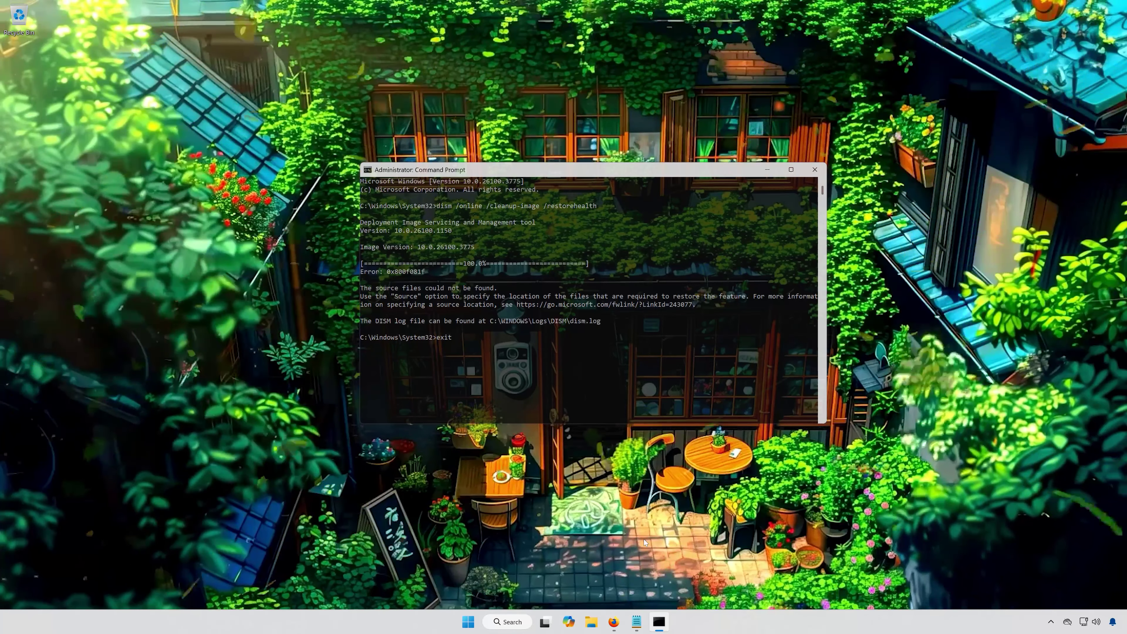
key("Return")
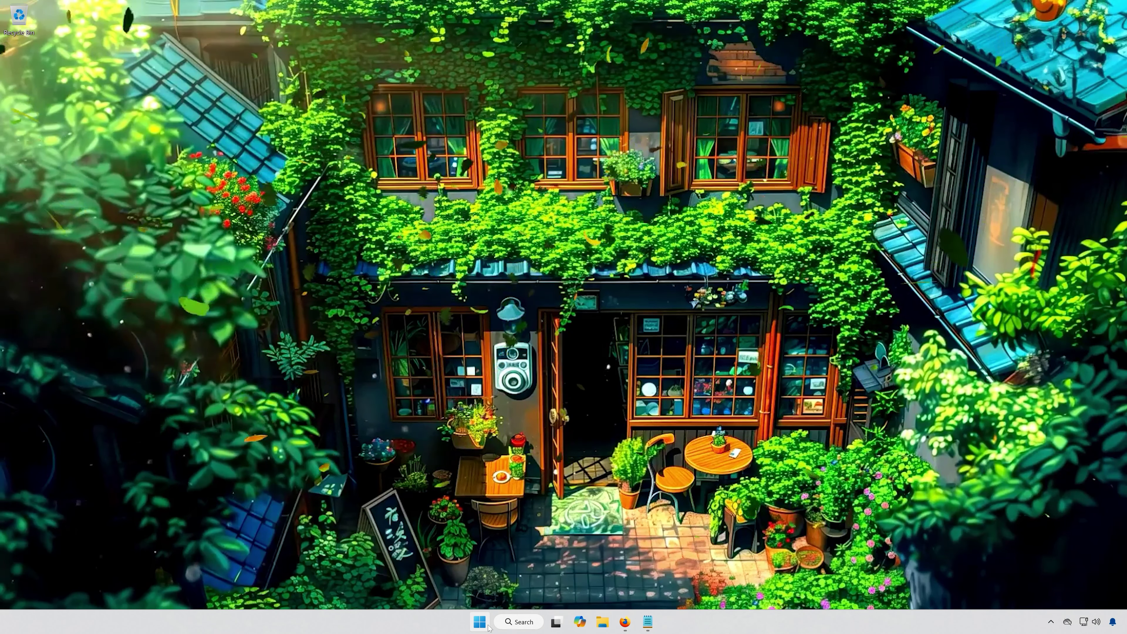
left_click(487, 626)
type("cmd")
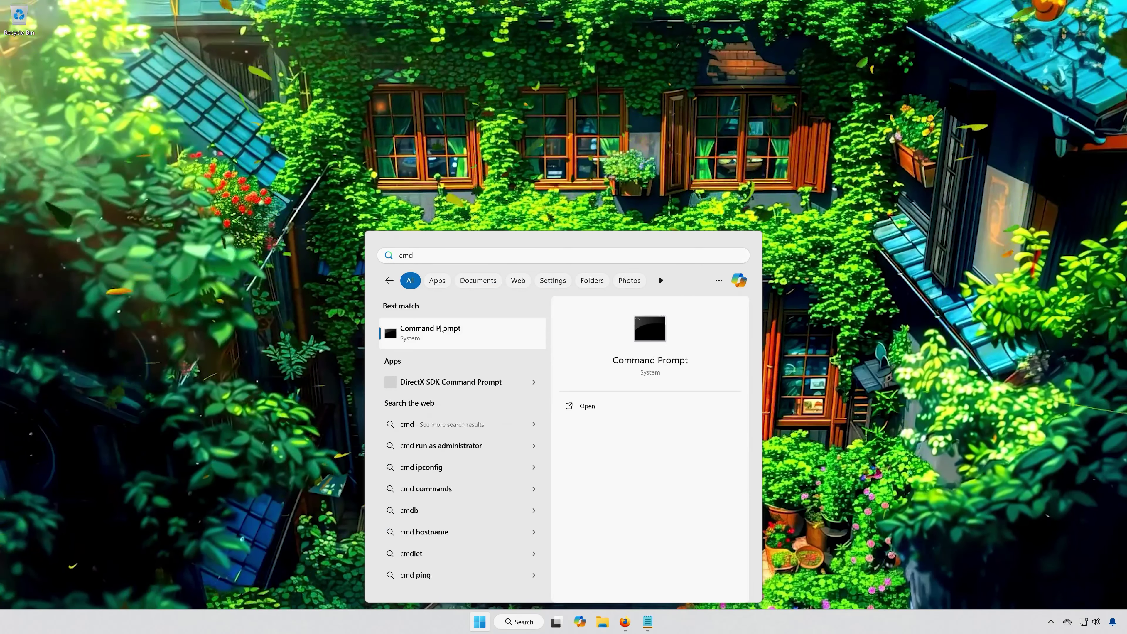
right_click(440, 328)
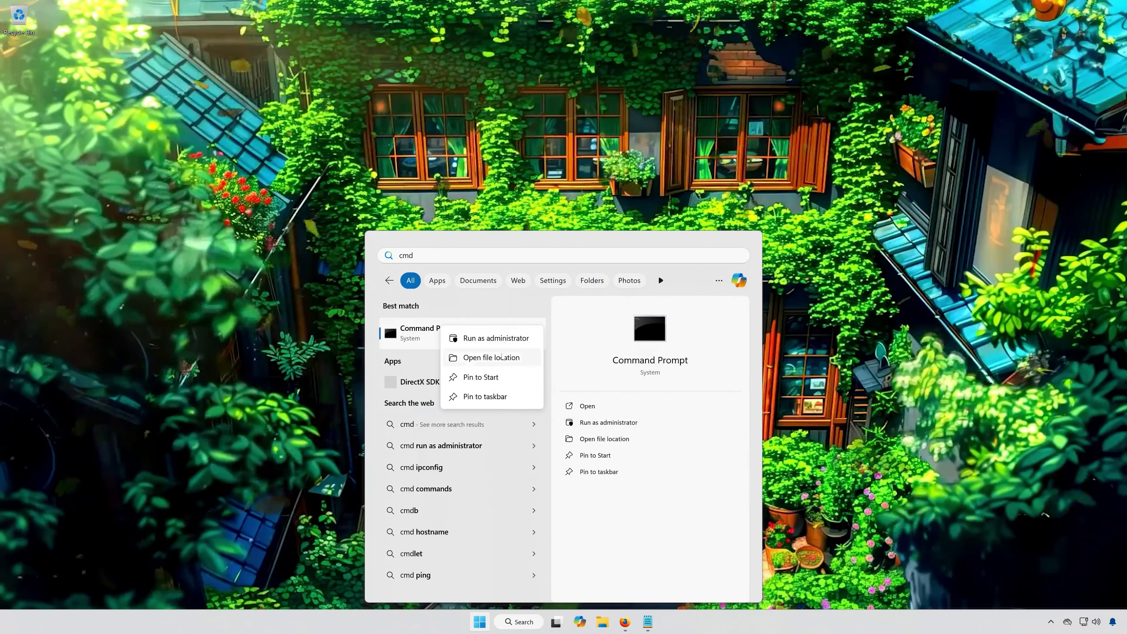
left_click(487, 341)
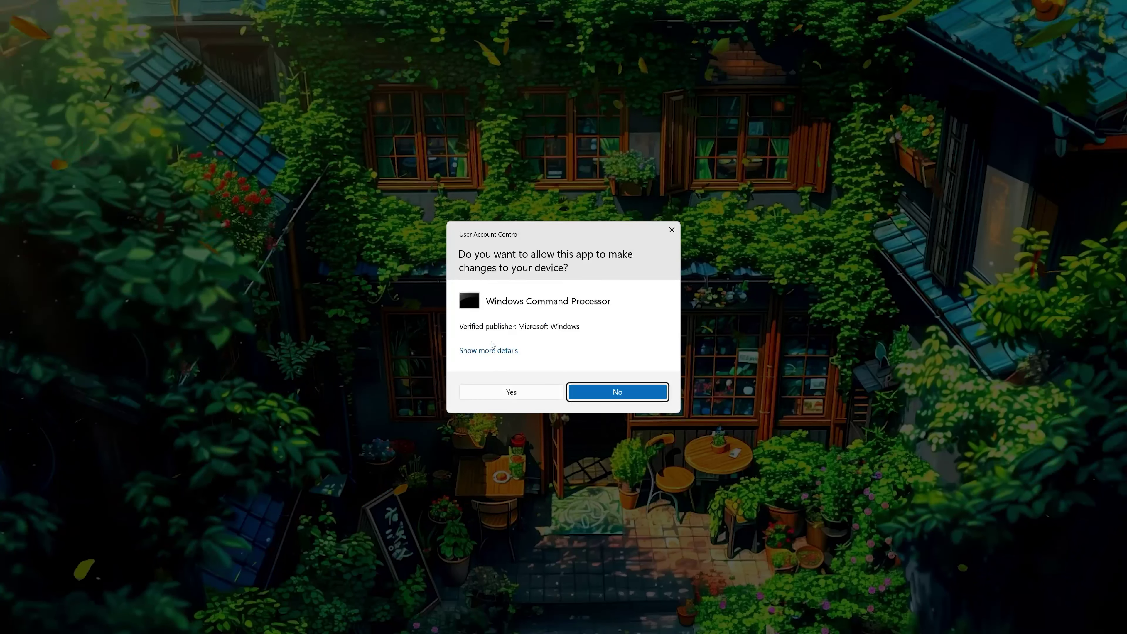
left_click(533, 394)
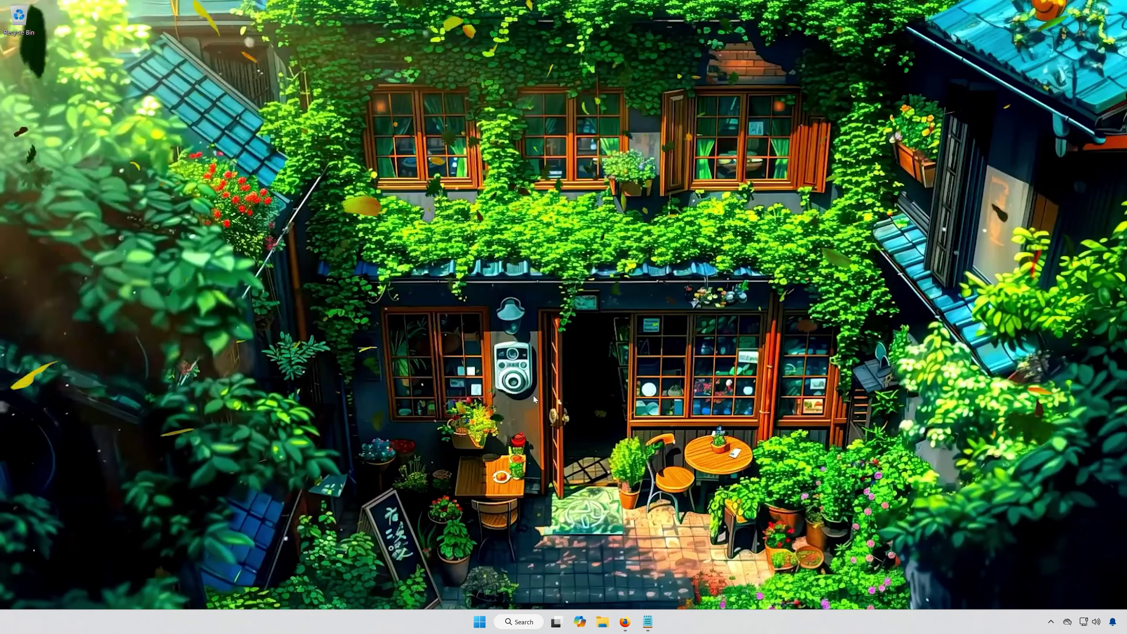
Step: Run sfc /scannow in the elevated Command Prompt, and exit the session once the scan completes
left_click_drag(249, 52, 537, 205)
type("s")
type("fc")
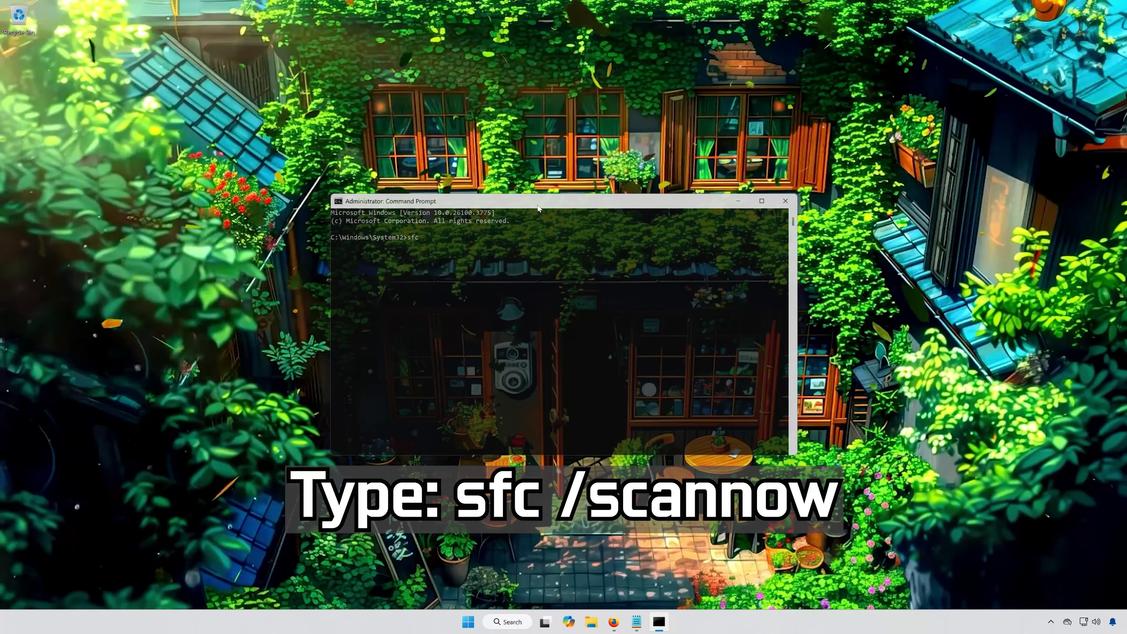
type(" /scannow")
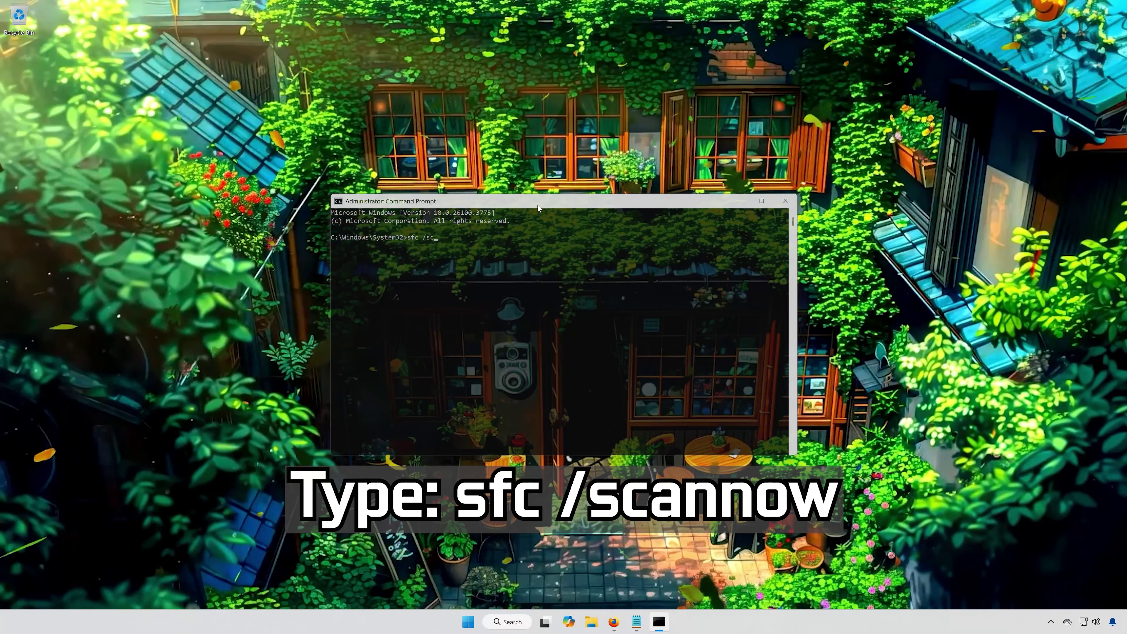
key("Return")
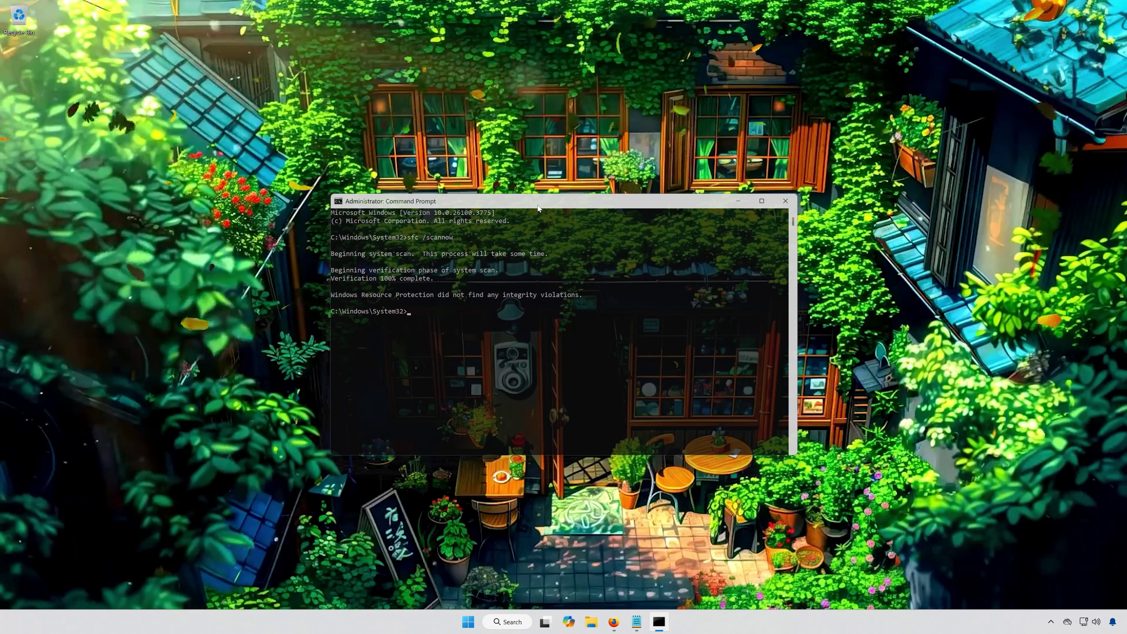
type("exit")
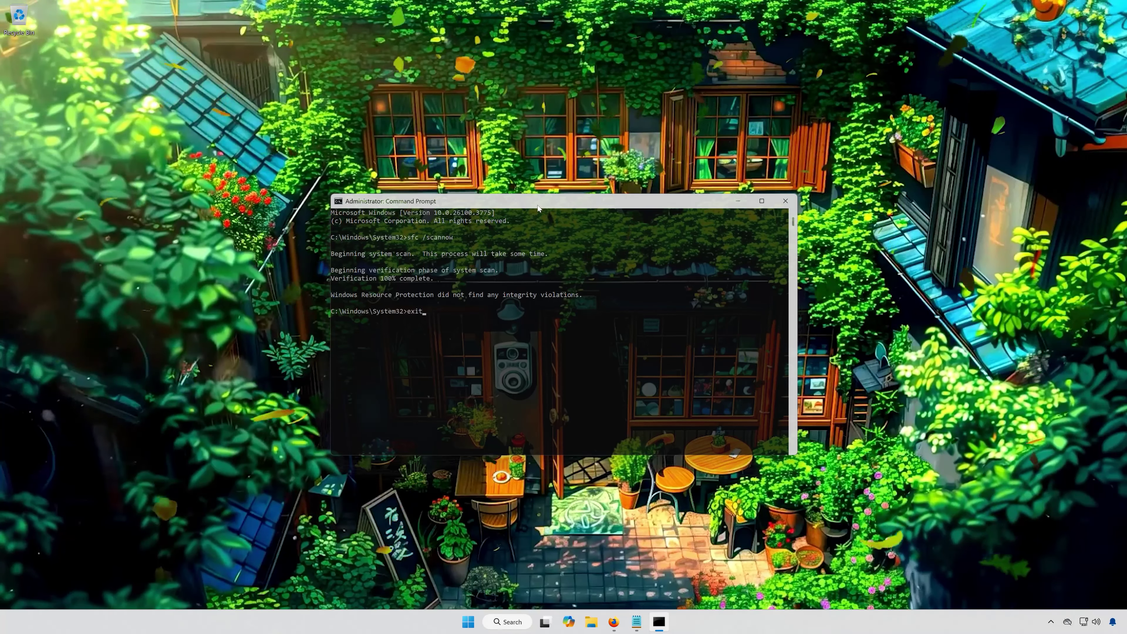
key("Return")
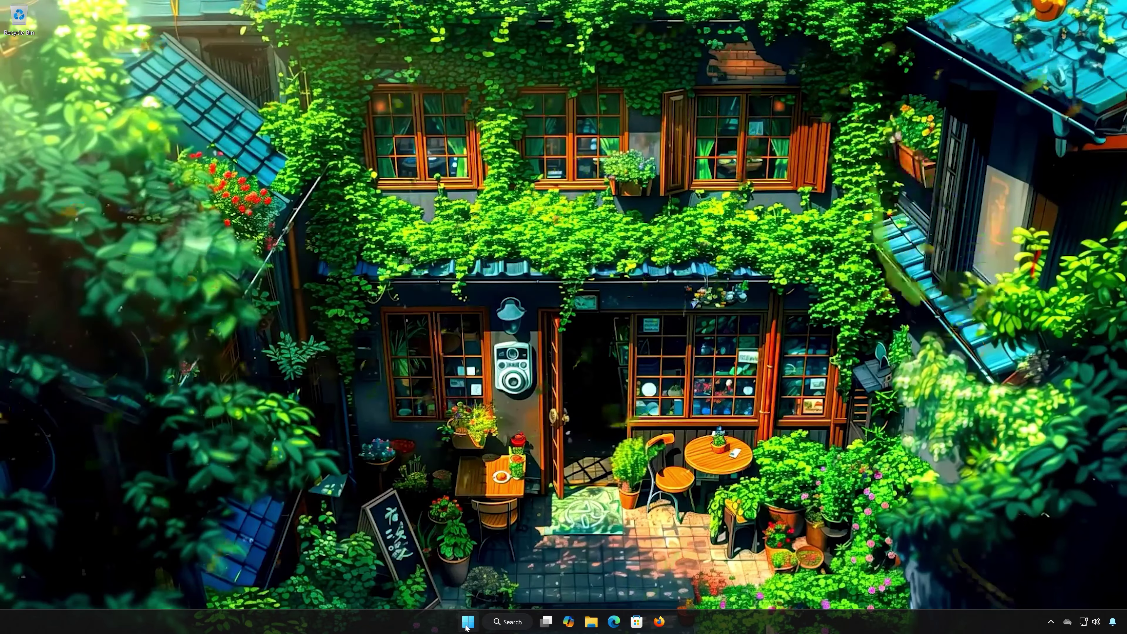
Step: Search for Services, open it and move its window to the middle of the desktop
left_click(467, 624)
type("services")
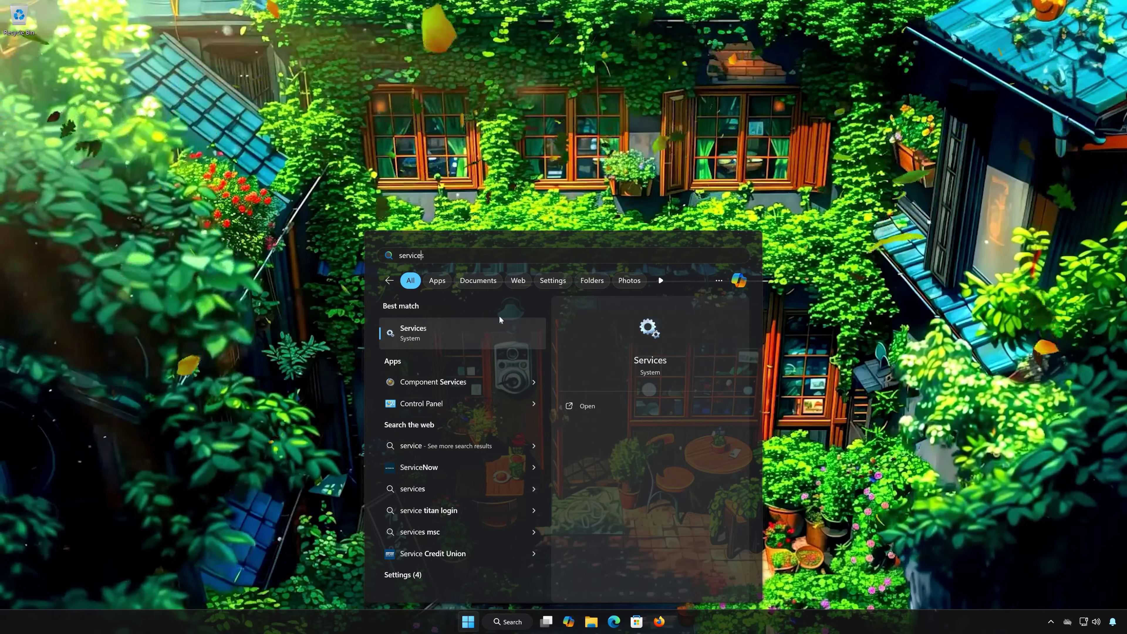
left_click(457, 340)
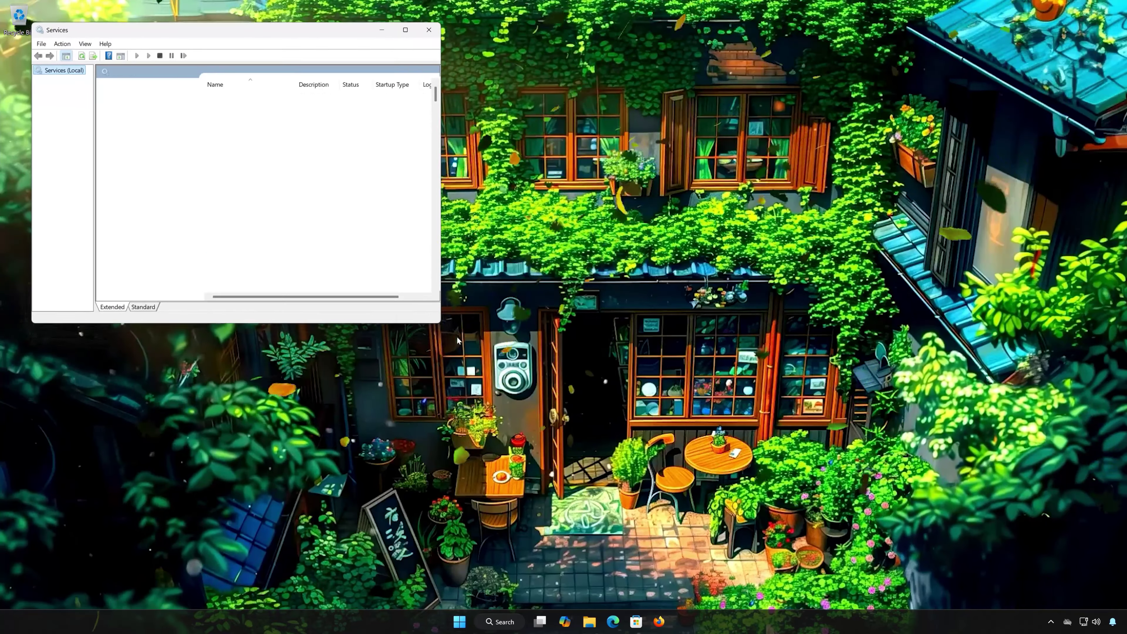
left_click_drag(325, 35, 654, 125)
Step: Open the properties of the Windows Update service and set its startup type to Automatic
left_click(566, 186)
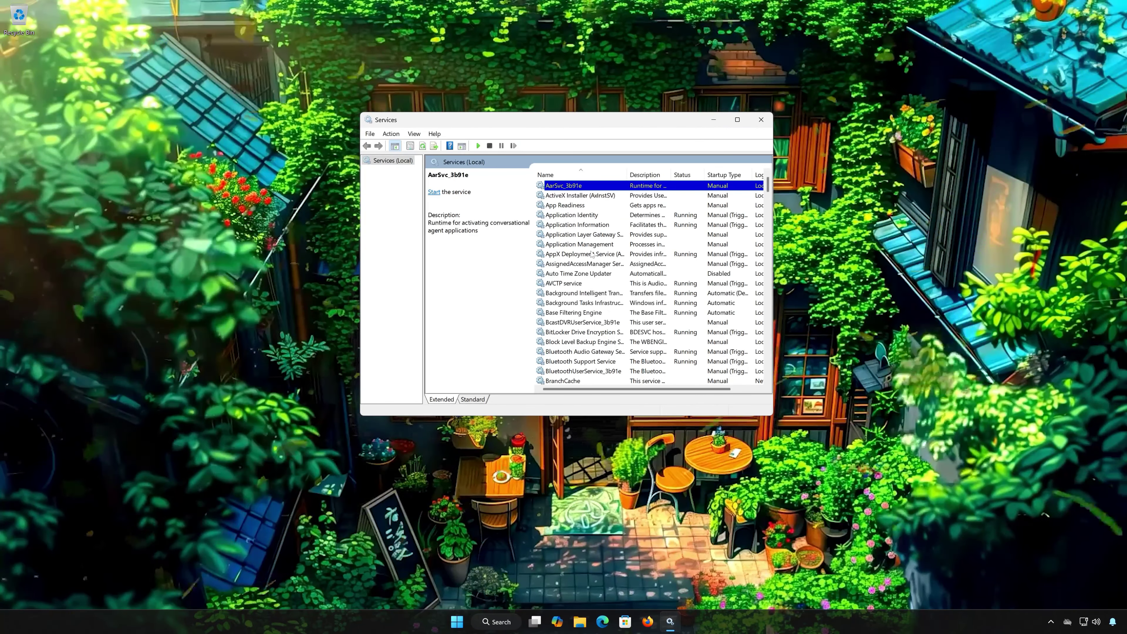
key("w")
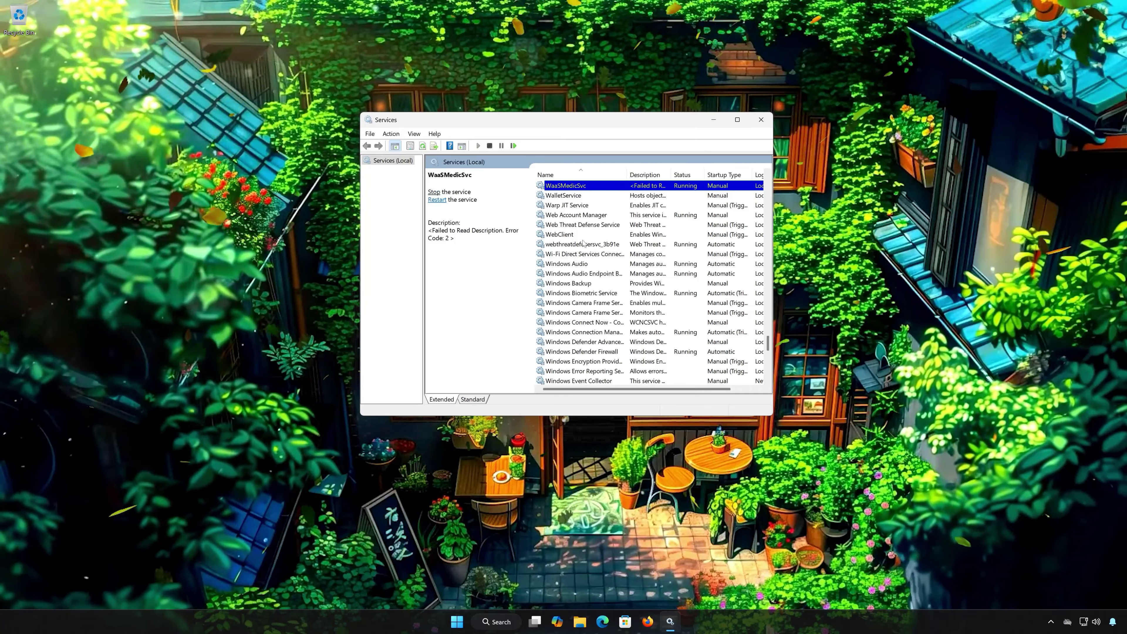
scroll(583, 243, "down", 4)
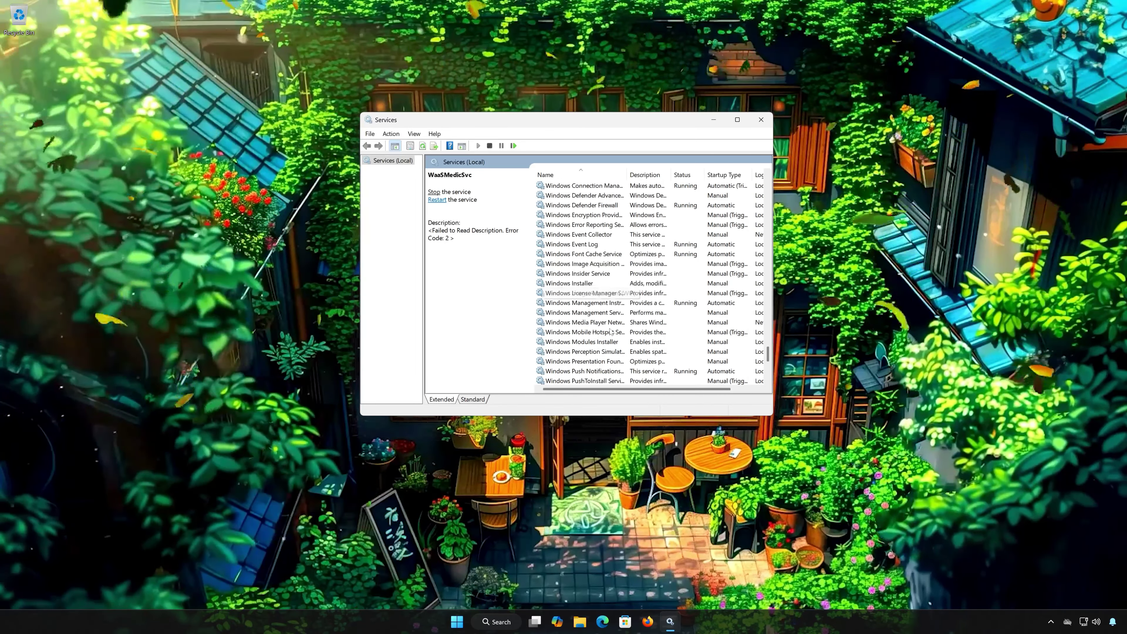
scroll(581, 338, "down", 4)
left_click(580, 342)
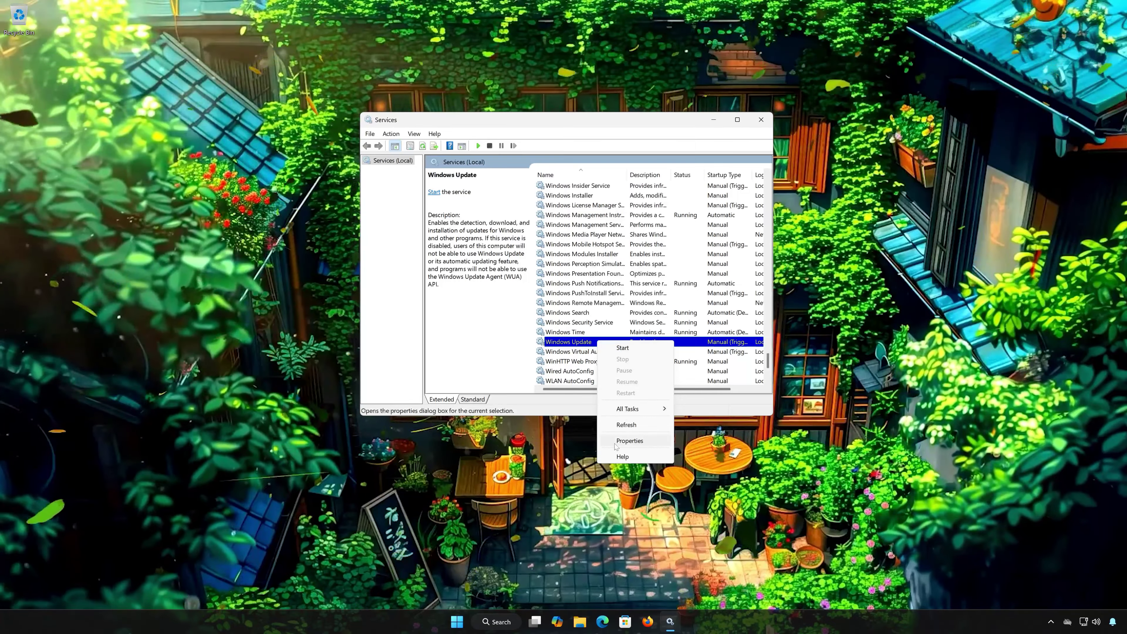
left_click(630, 441)
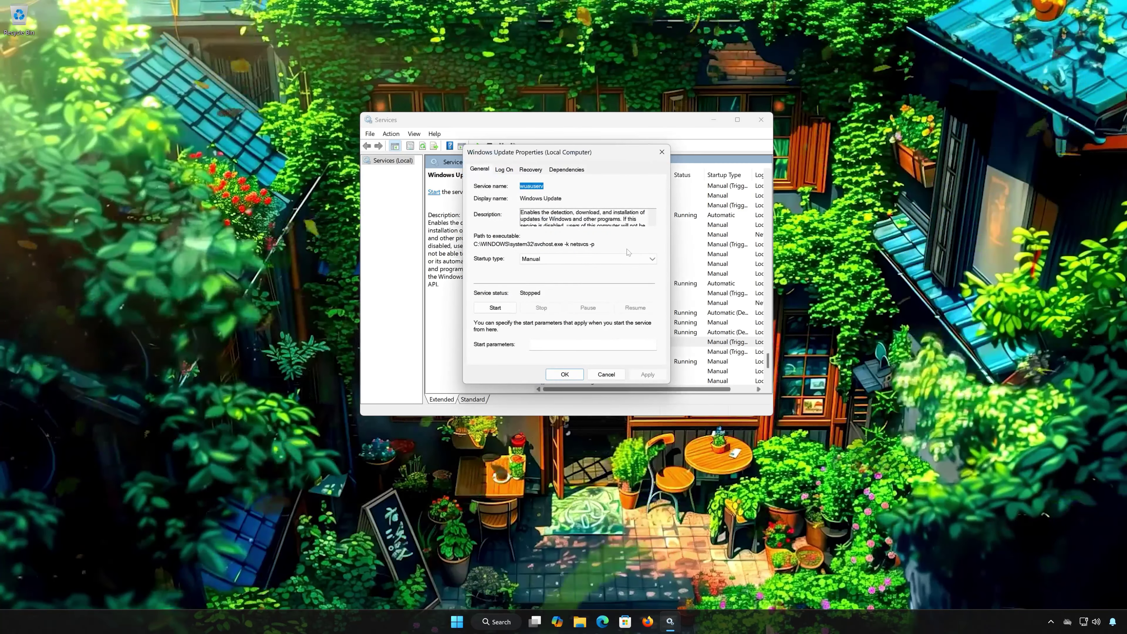
left_click(547, 261)
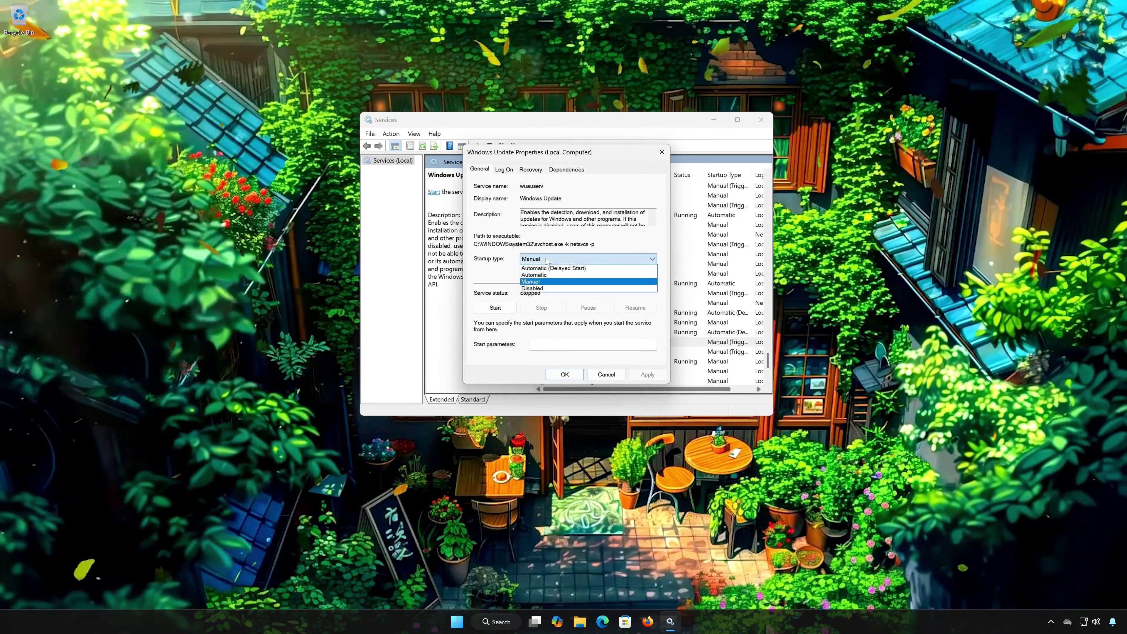
left_click(546, 275)
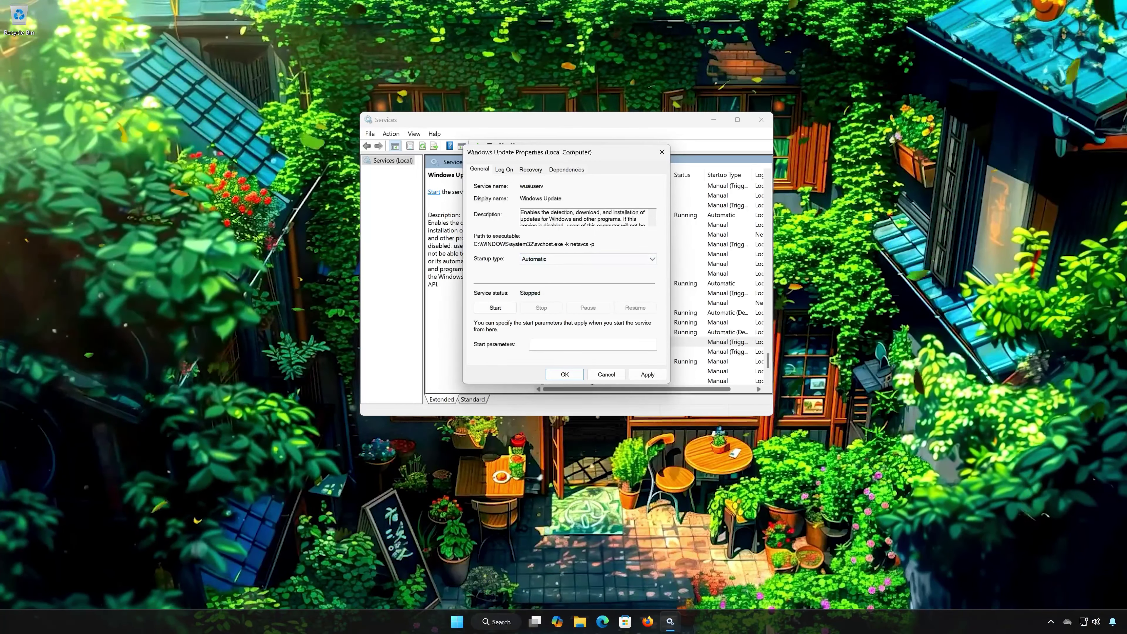
Step: Set the Windows Update service's second-failure recovery action to Restart the Service and save its properties
left_click(537, 172)
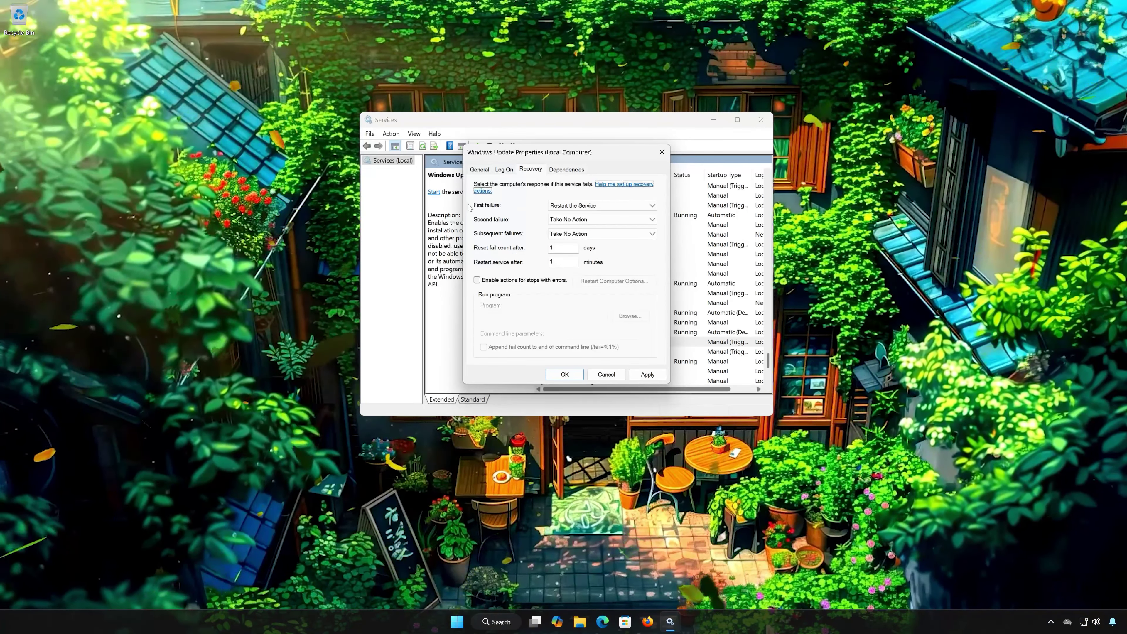
left_click(557, 220)
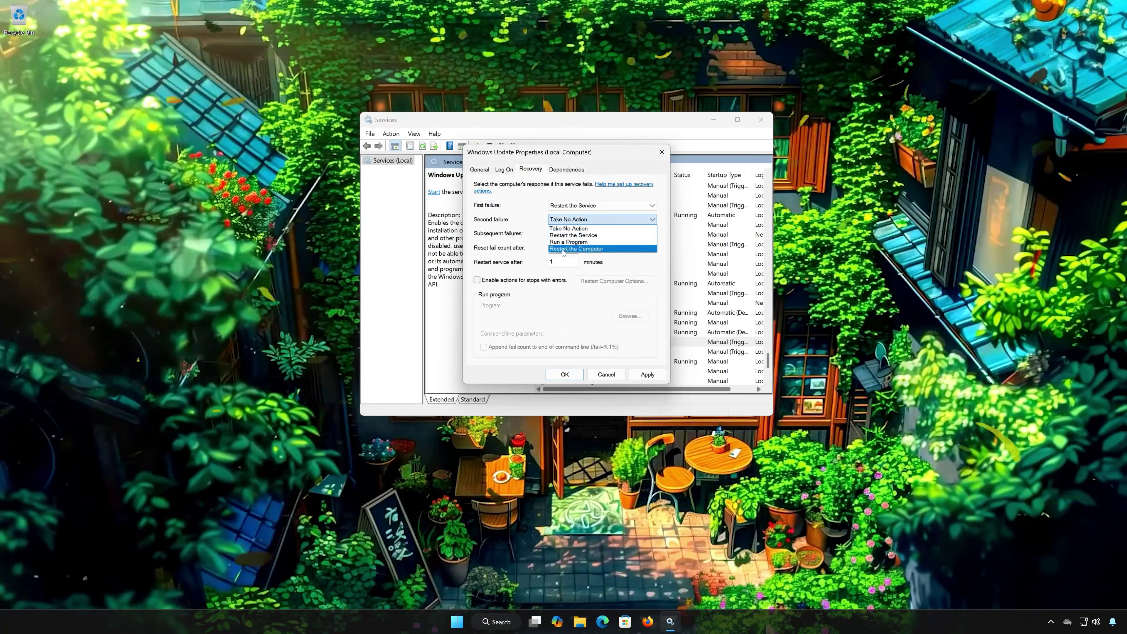
left_click(603, 236)
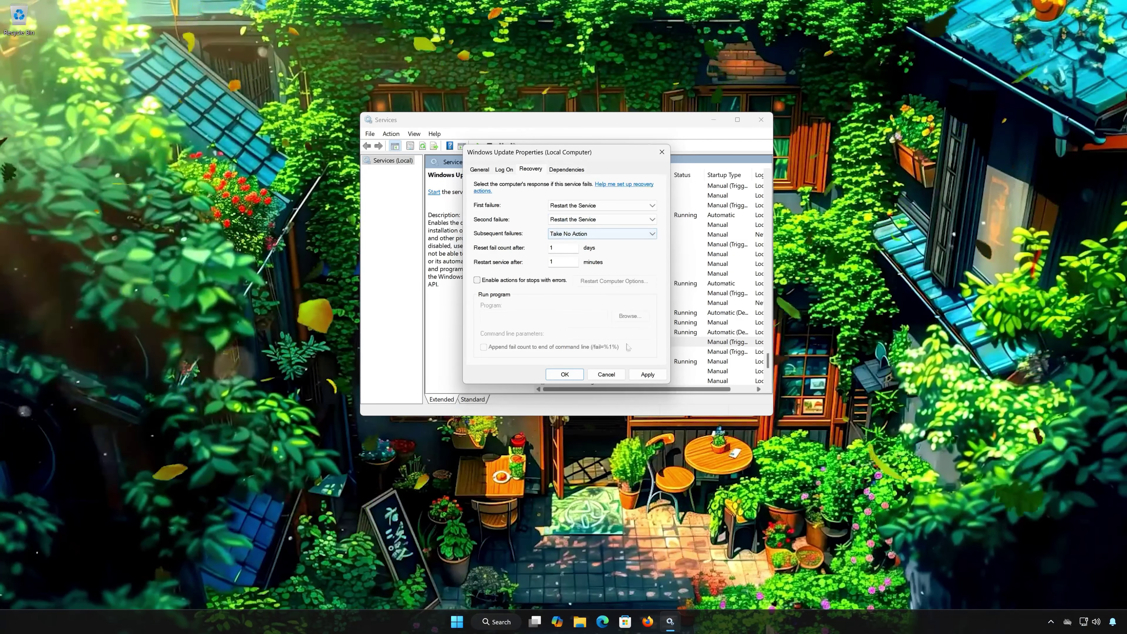
left_click(565, 375)
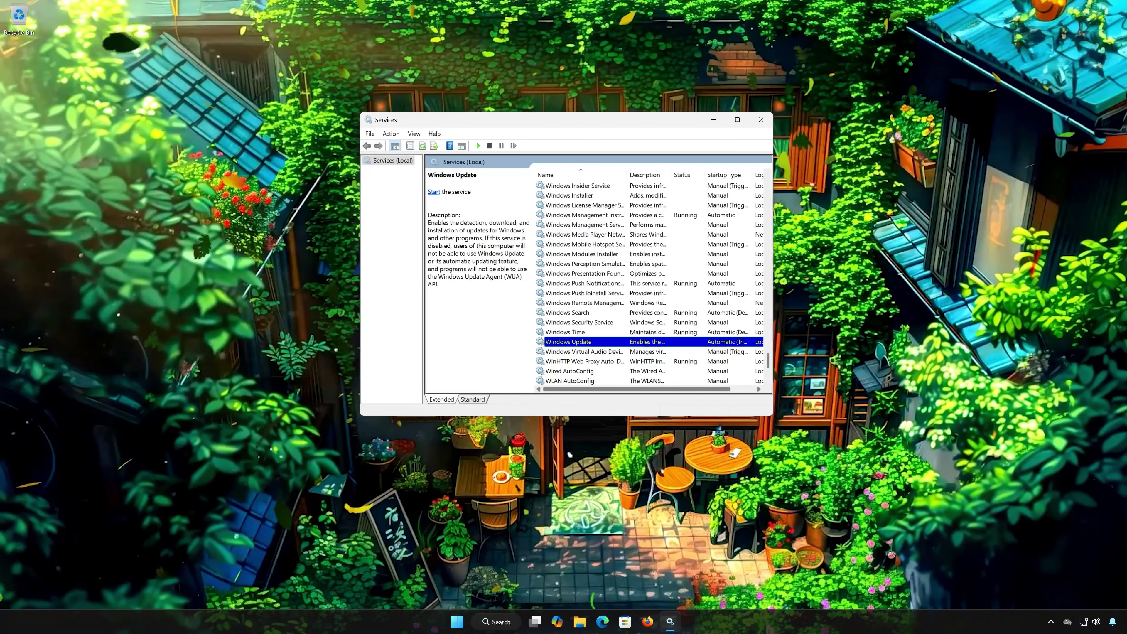
Step: Start the Windows Update service and close the Services window
left_click(433, 191)
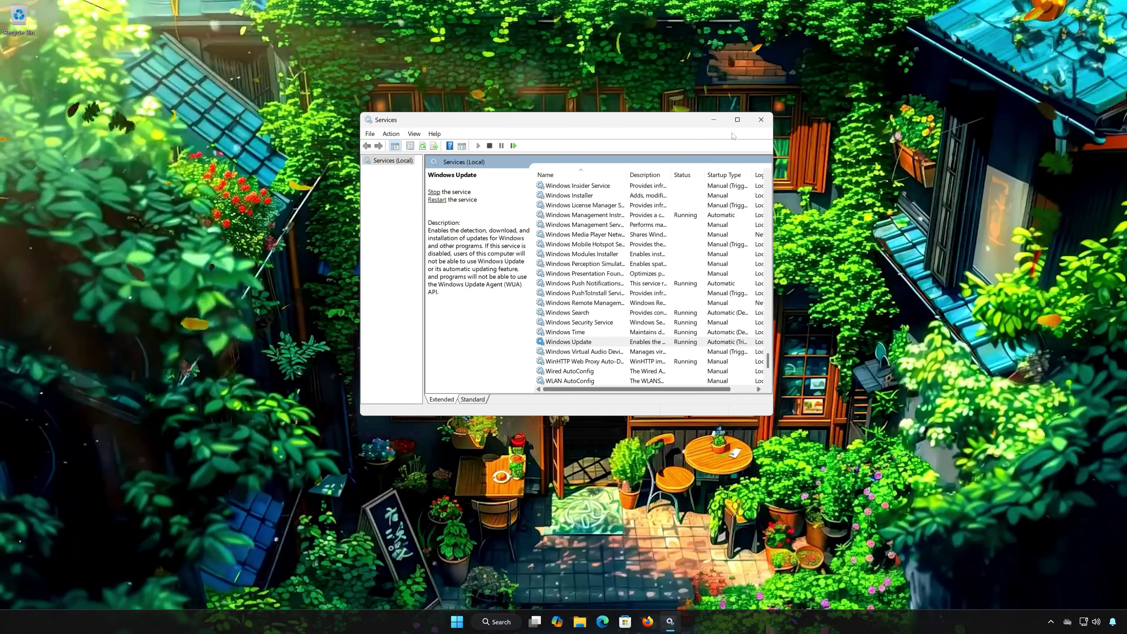
left_click(761, 120)
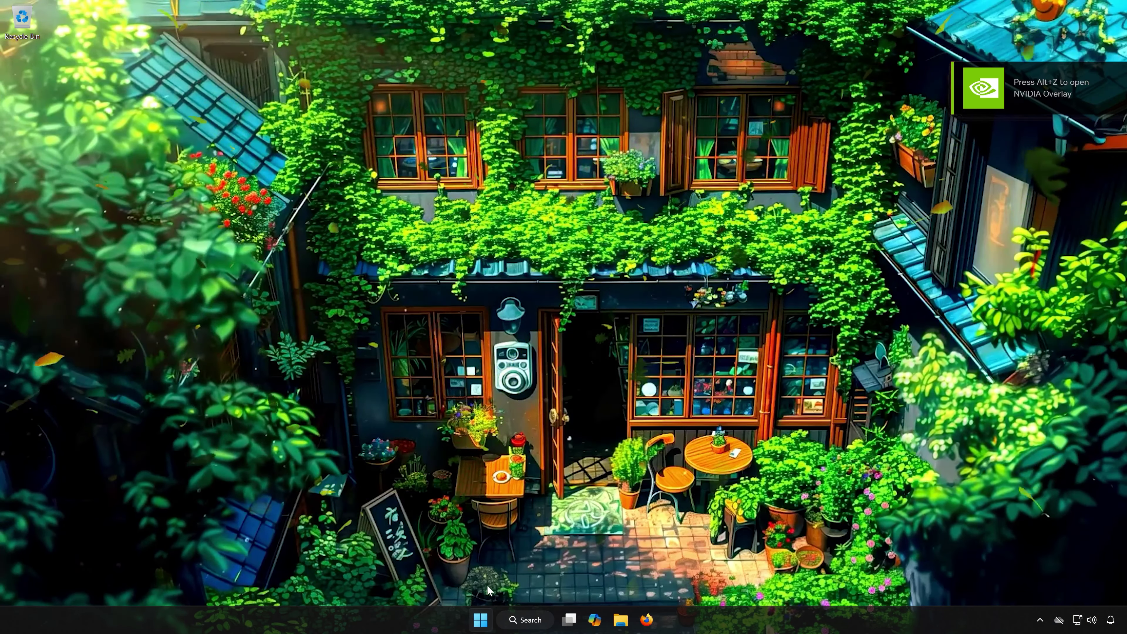
Step: Open the list of other troubleshooters in the system settings and run the Windows Update troubleshooter
left_click(469, 623)
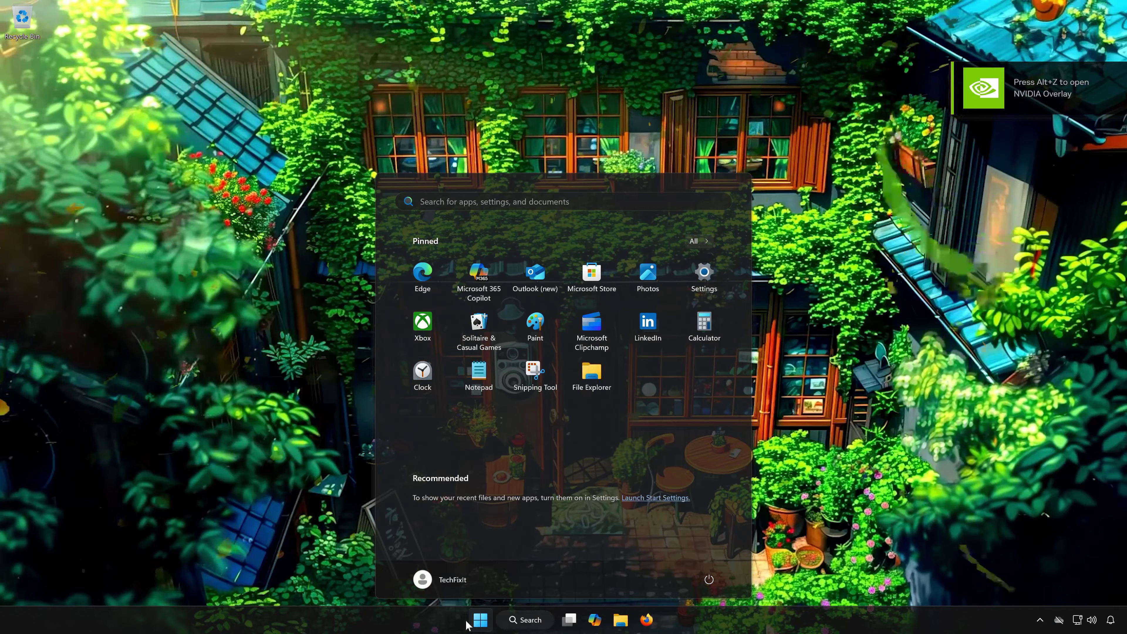
left_click(721, 281)
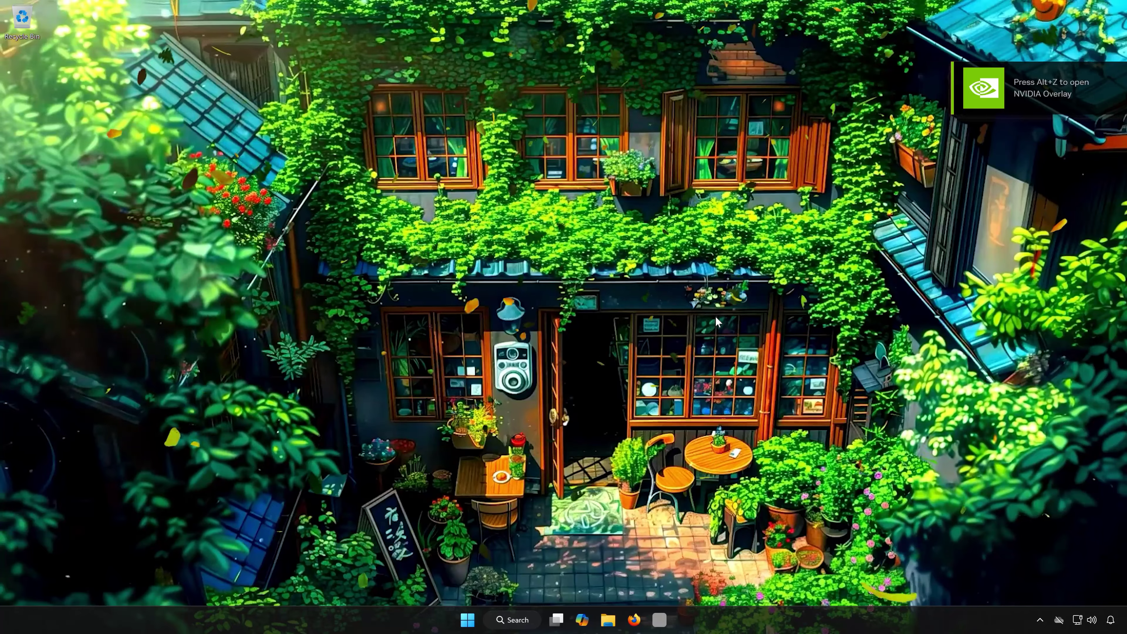
left_click_drag(613, 64, 693, 114)
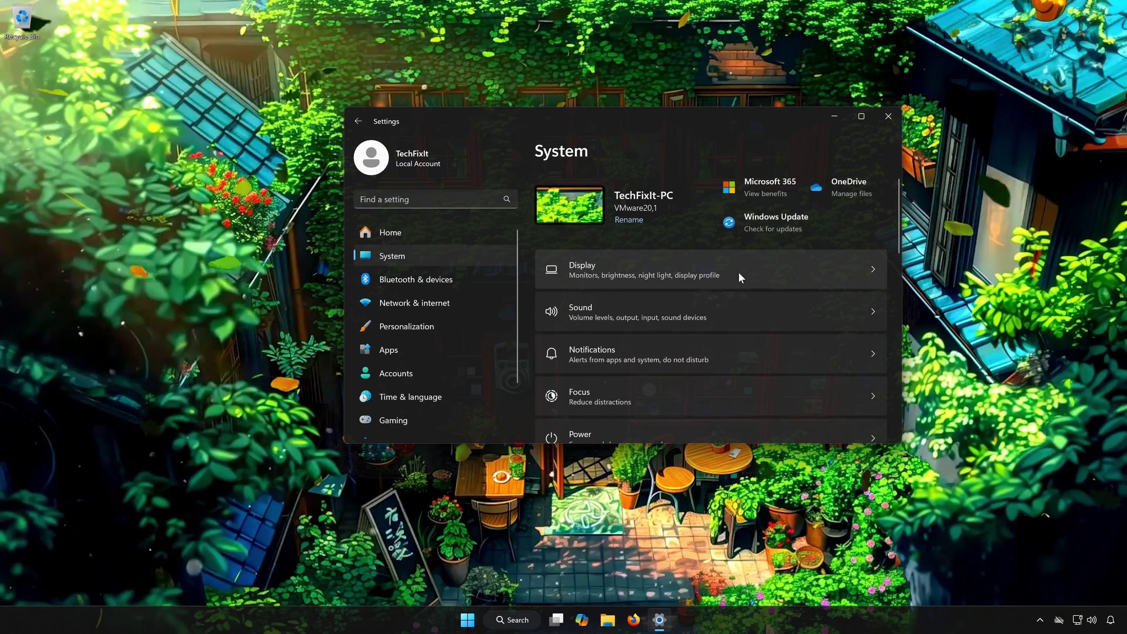
scroll(707, 346, "down", 5)
scroll(707, 348, "down", 3)
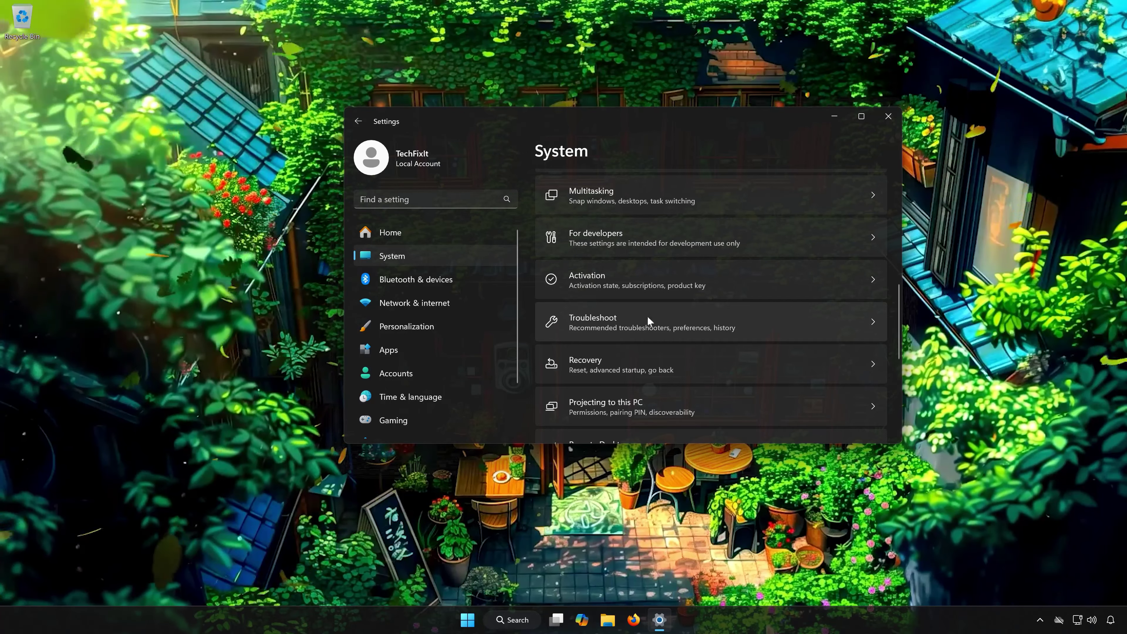
left_click(664, 316)
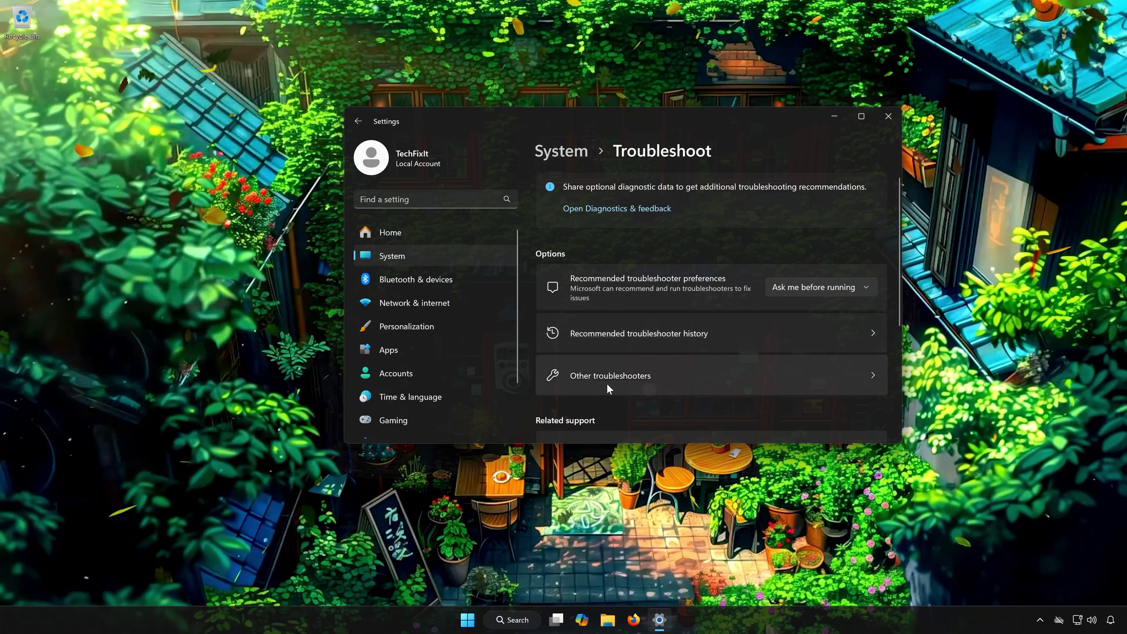
left_click(634, 374)
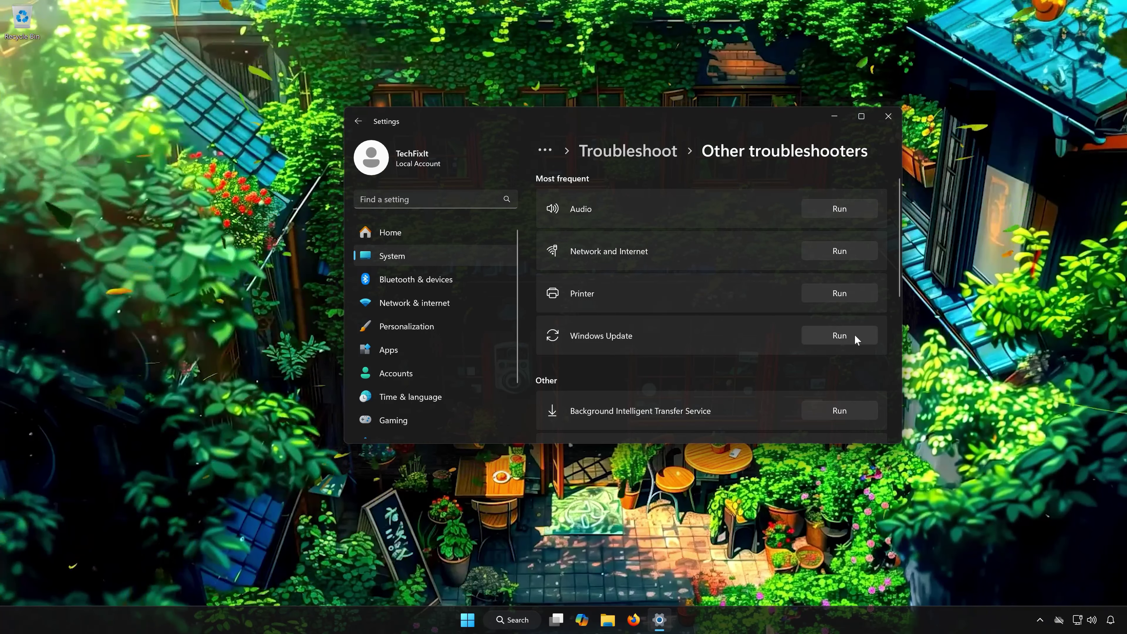
left_click(855, 336)
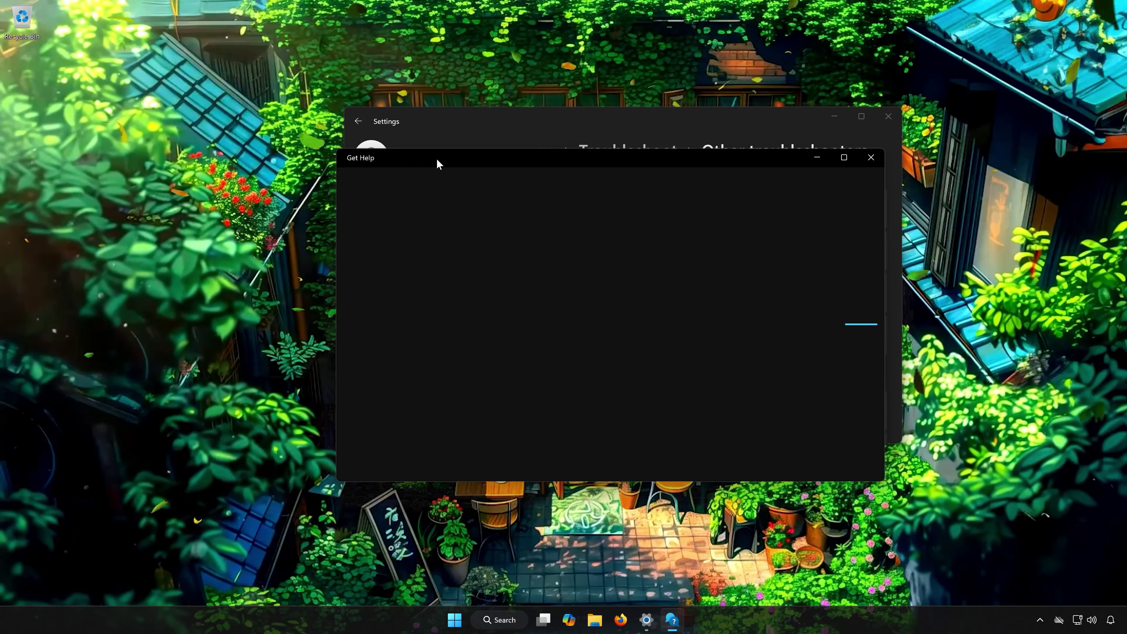
Step: Report being unable to download, install or uninstall an update, allow the Windows Update automated diagnostic and answer that it solved the problem
left_click(888, 116)
left_click_drag(688, 157, 704, 147)
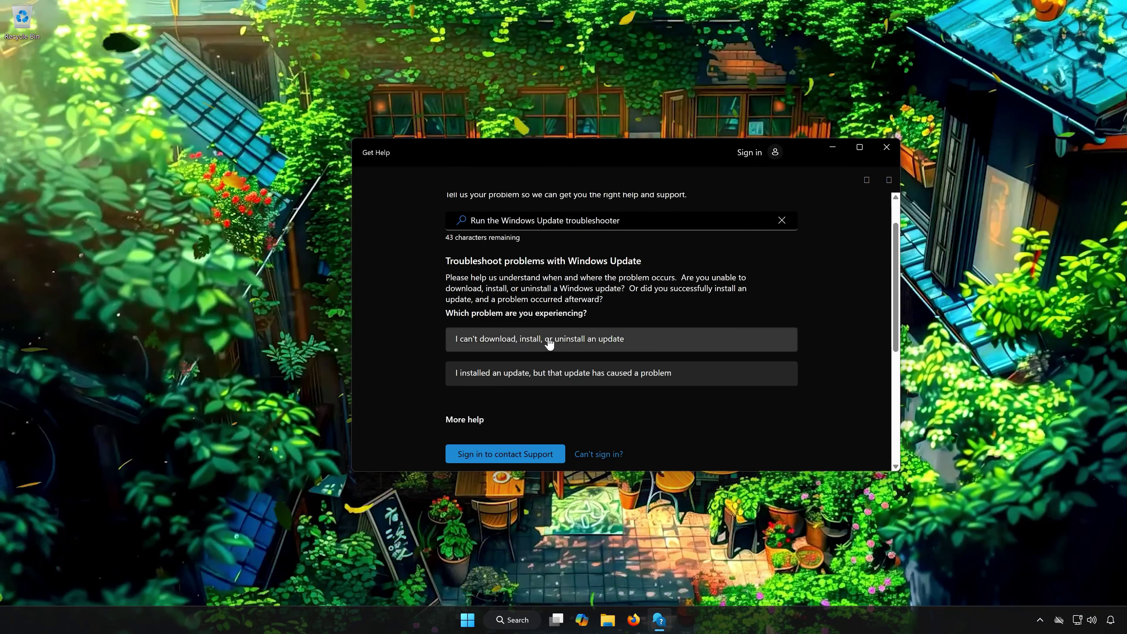
left_click(563, 345)
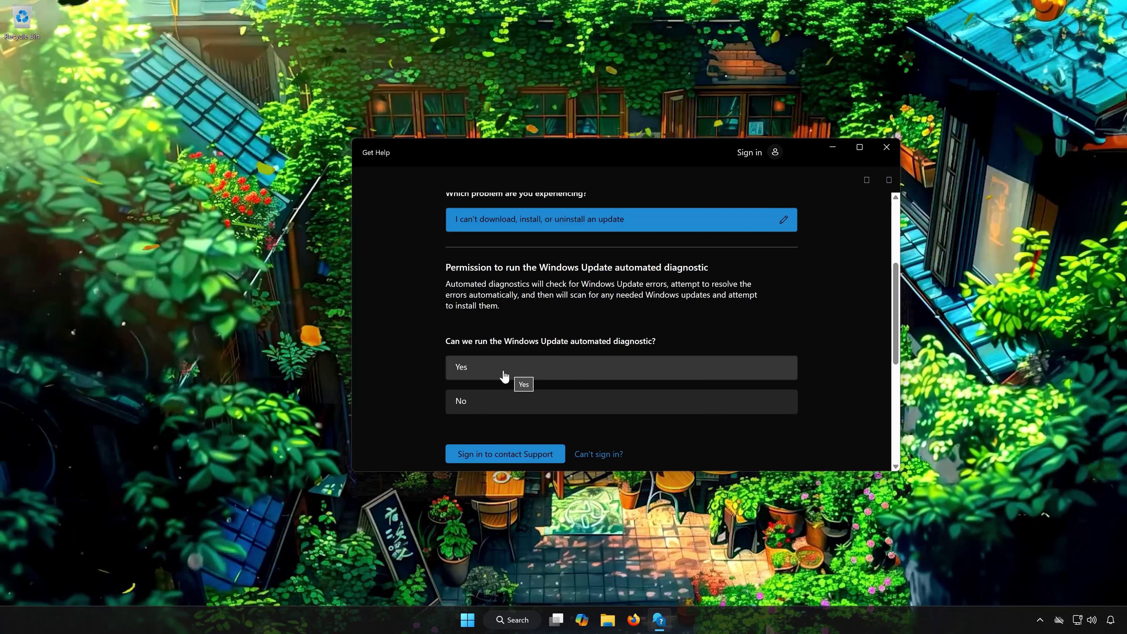
left_click(504, 376)
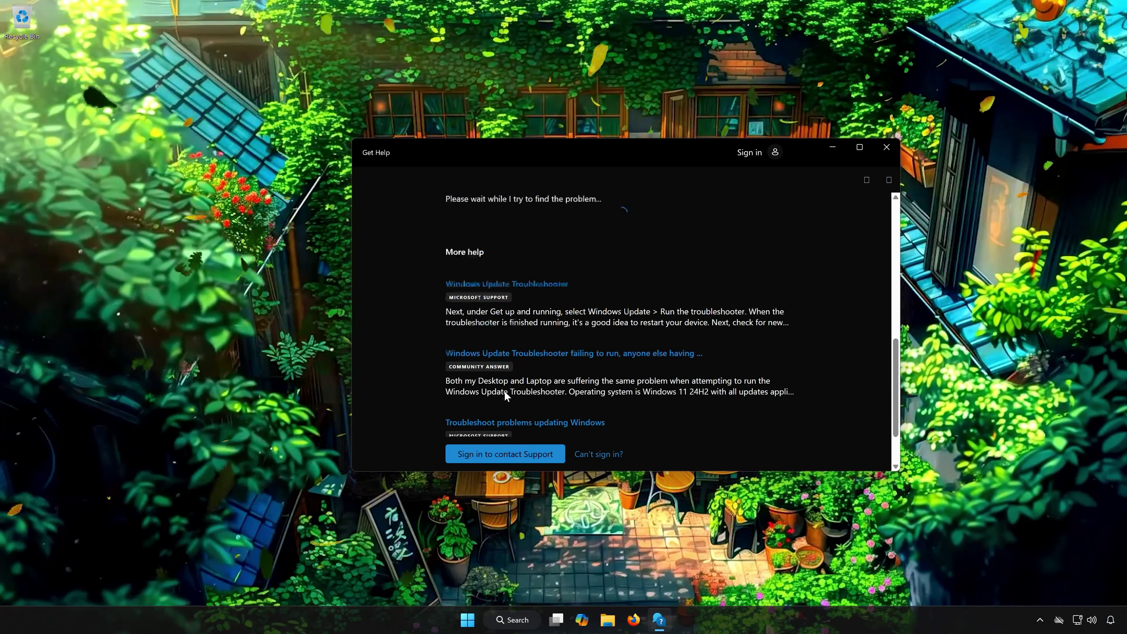
scroll(504, 390, "up", 2)
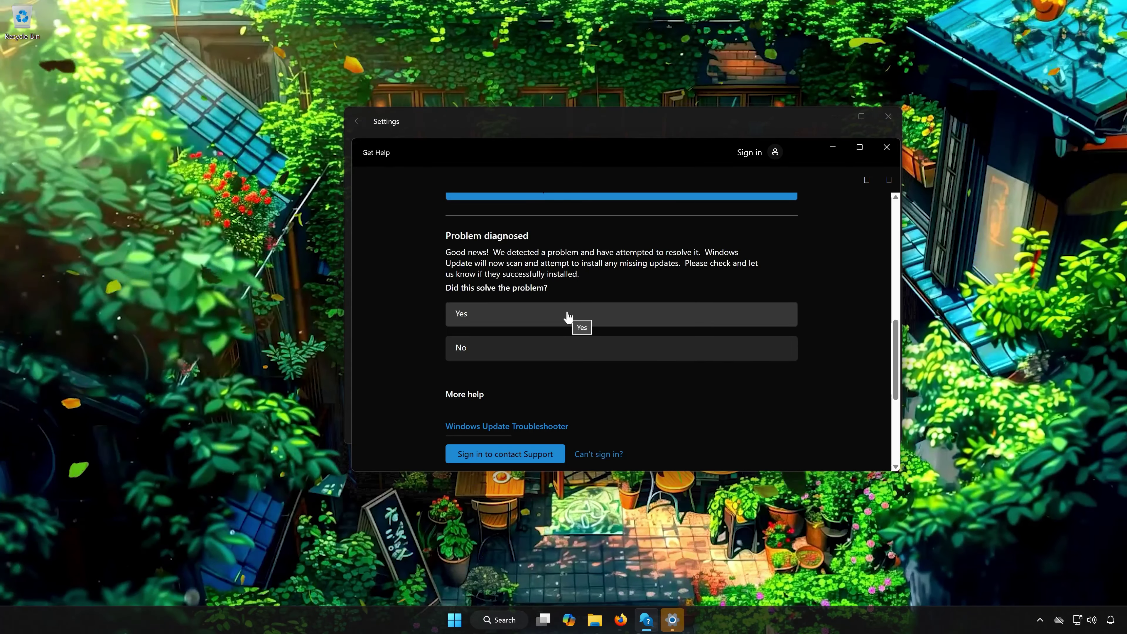
left_click(511, 323)
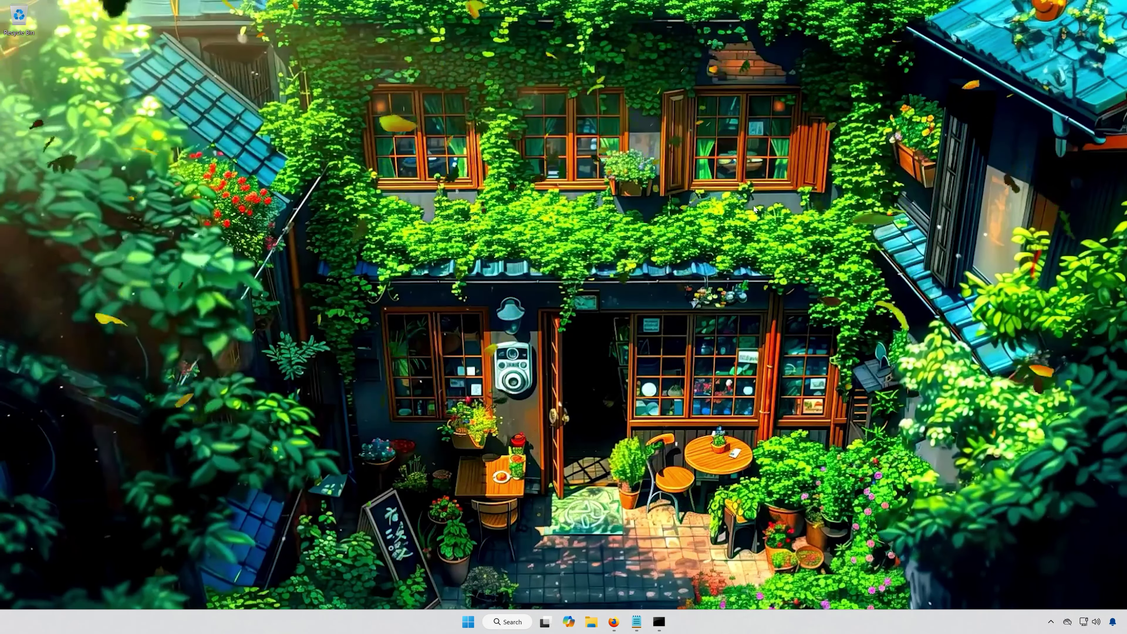
Step: Reopen the other troubleshooters in the system settings, run the Background Intelligent Transfer Service troubleshooter and close Settings
left_click(468, 622)
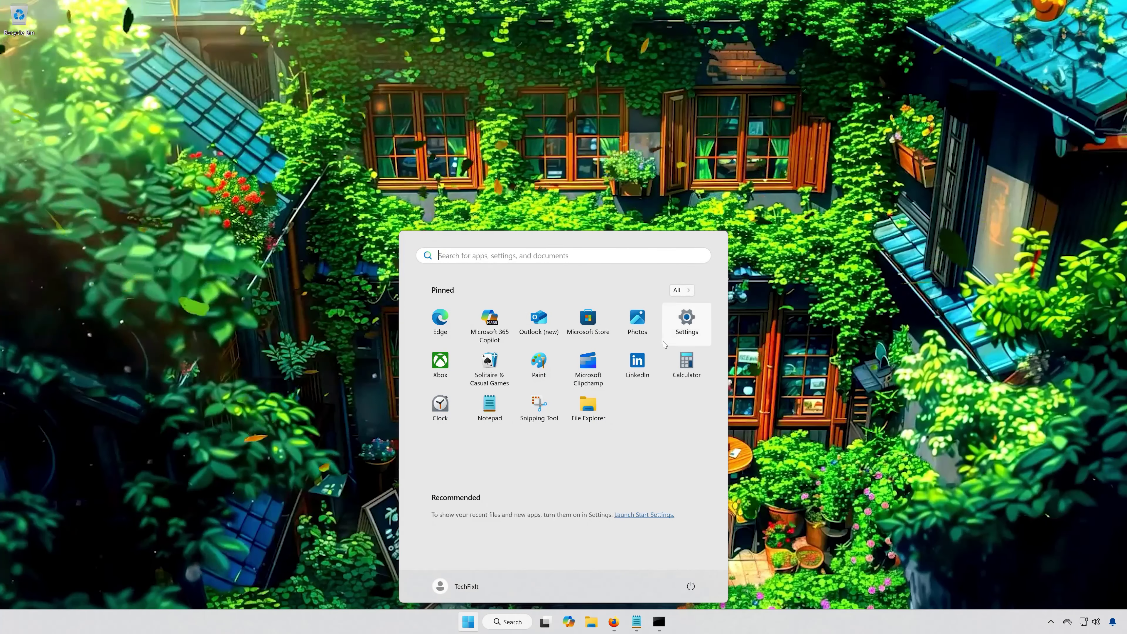
left_click(697, 328)
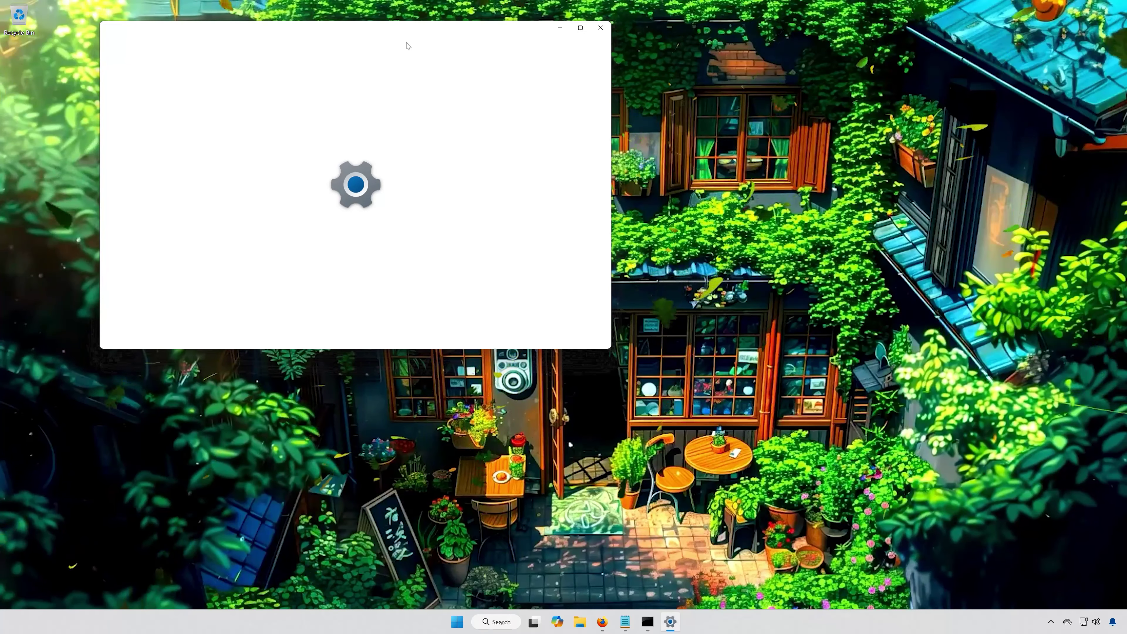
left_click_drag(407, 46, 590, 147)
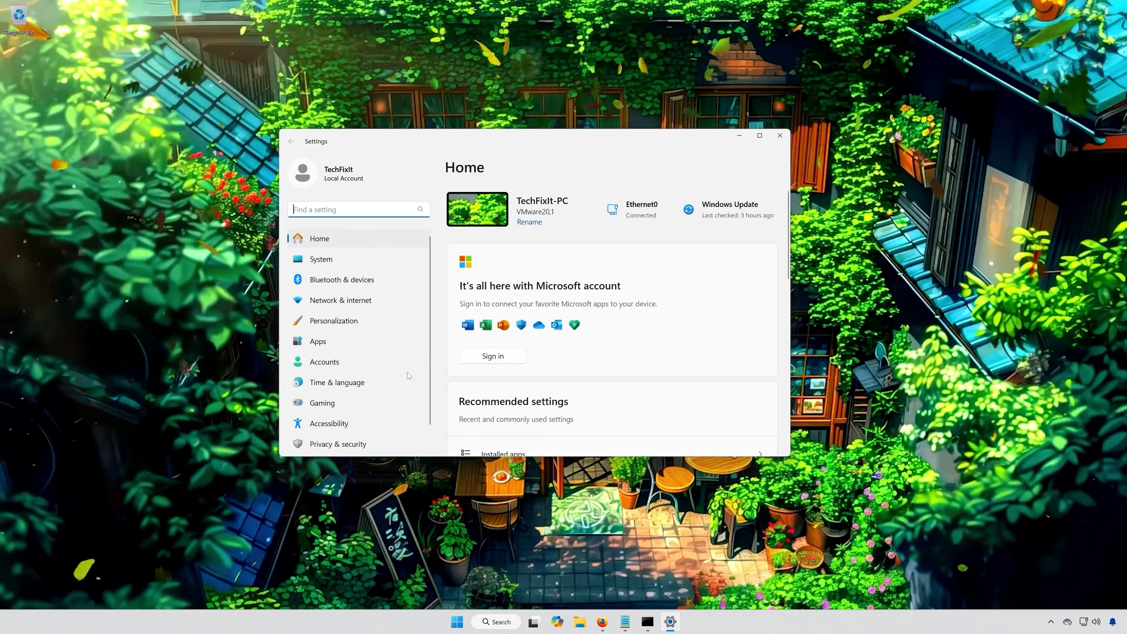
left_click(349, 261)
scroll(600, 336, "down", 3)
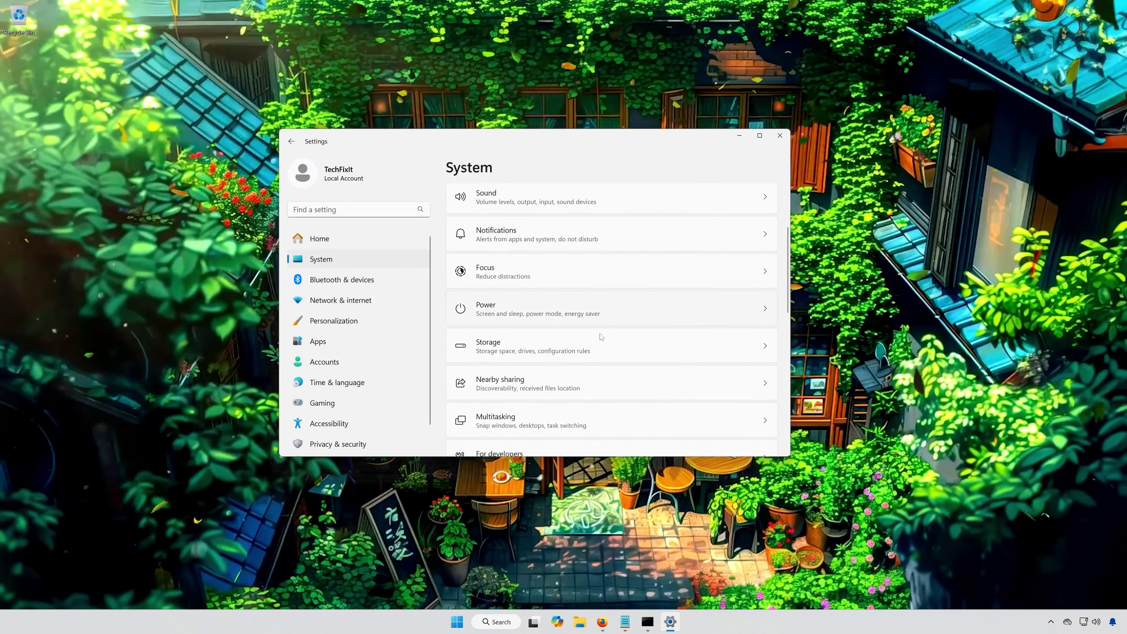
scroll(601, 337, "down", 4)
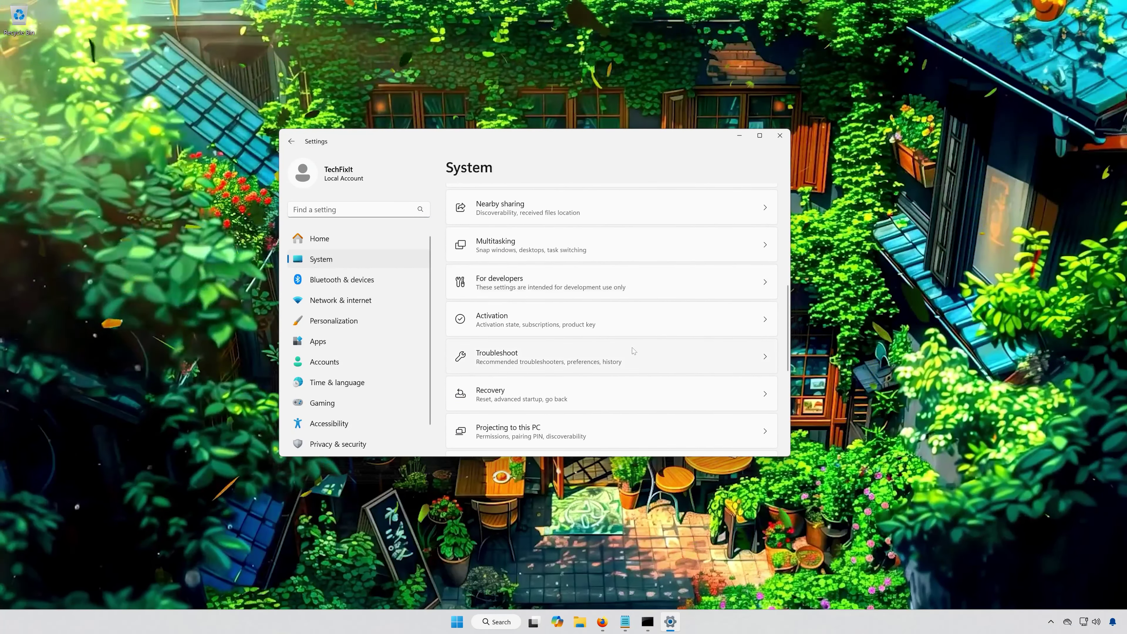
left_click(543, 358)
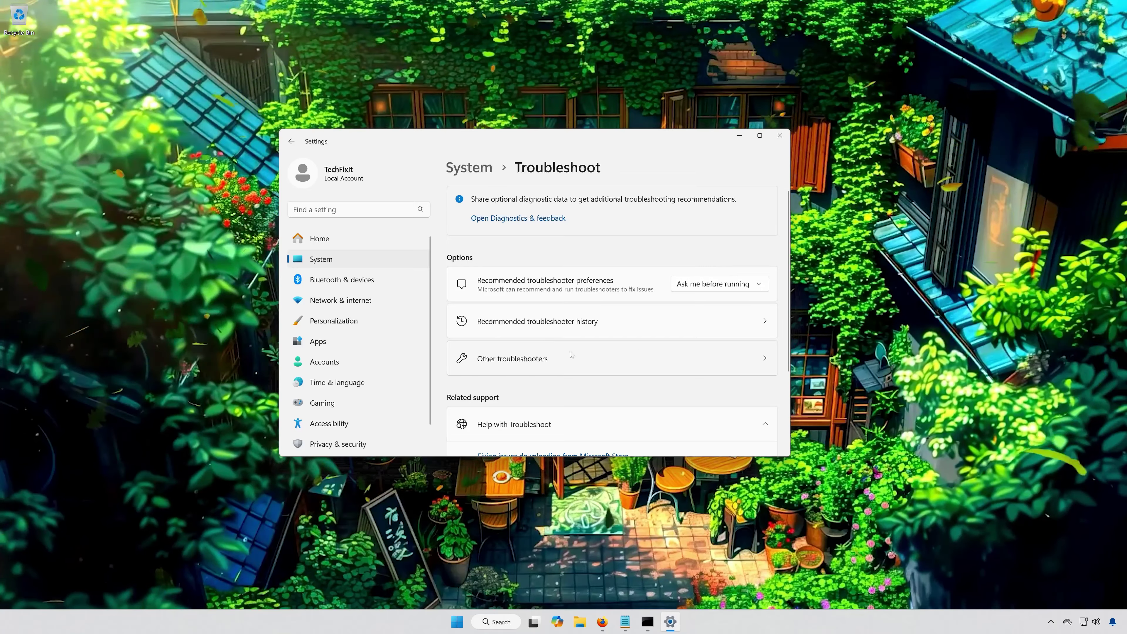
left_click(552, 367)
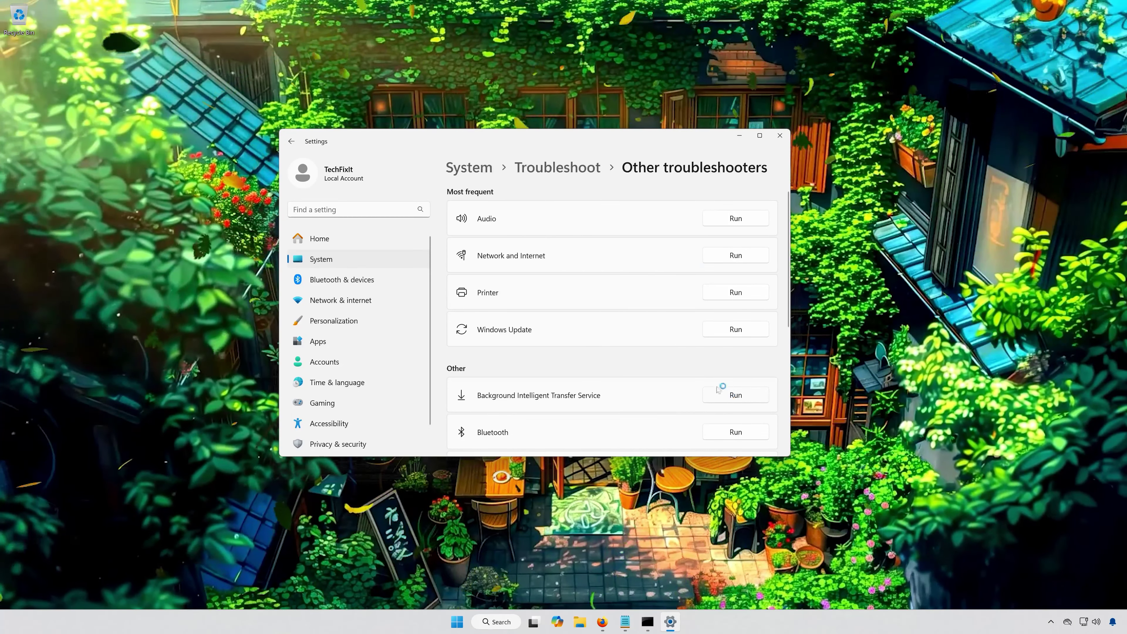
left_click(780, 136)
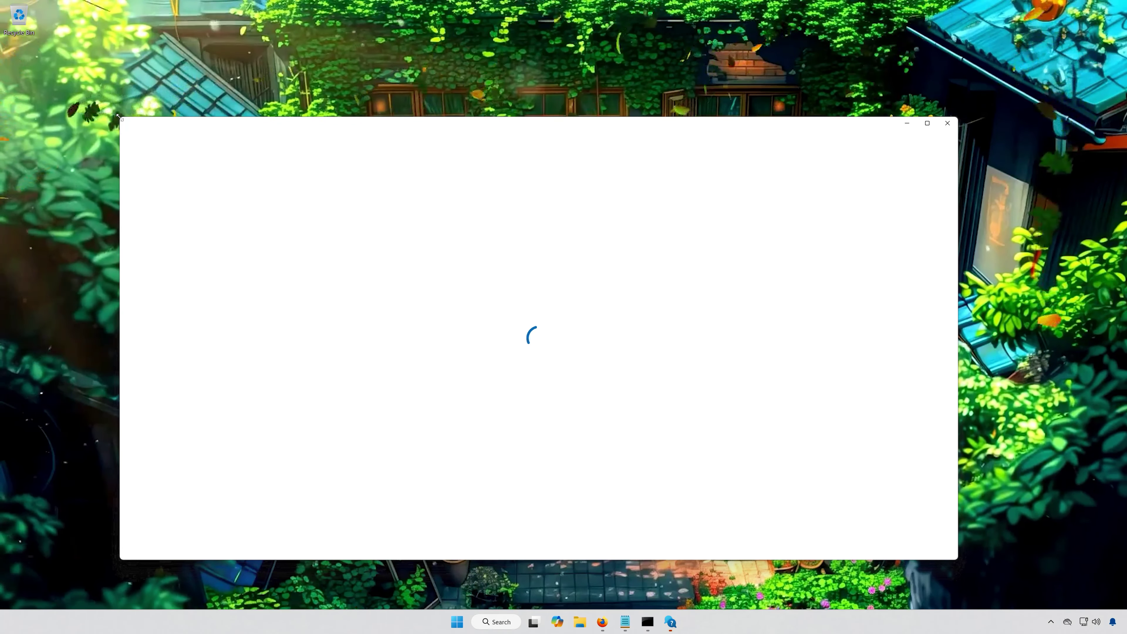
Step: Shrink and reposition the Get Help window, allow the BITS troubleshooter to run, answer that it solved the problem and close the window
left_click_drag(119, 117, 370, 188)
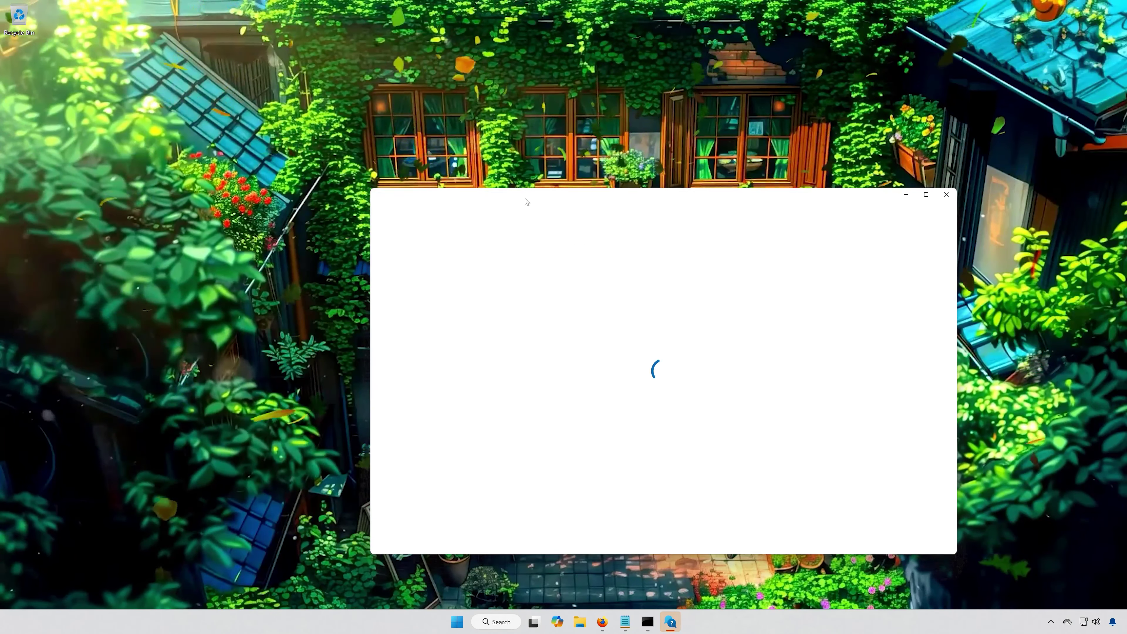
left_click_drag(526, 201, 432, 144)
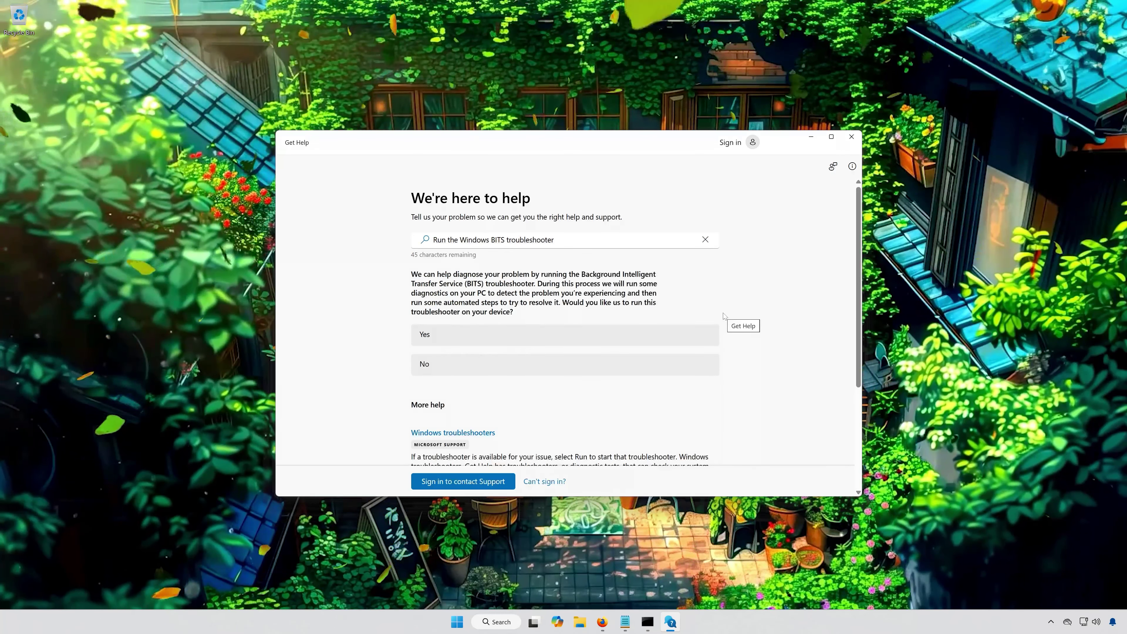
left_click(474, 339)
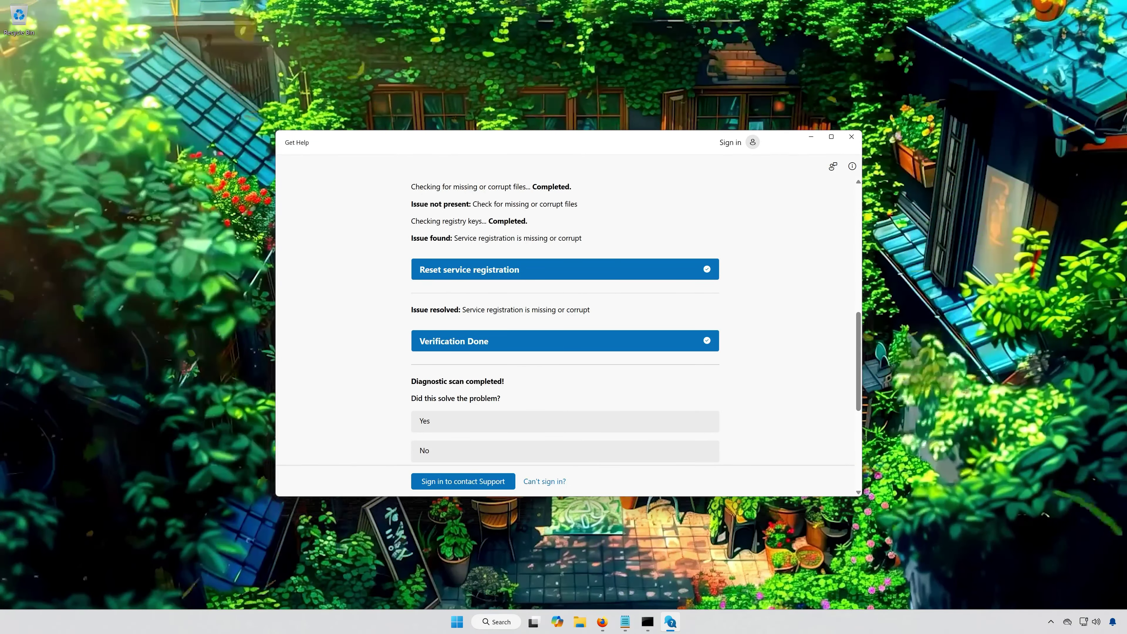
left_click(483, 423)
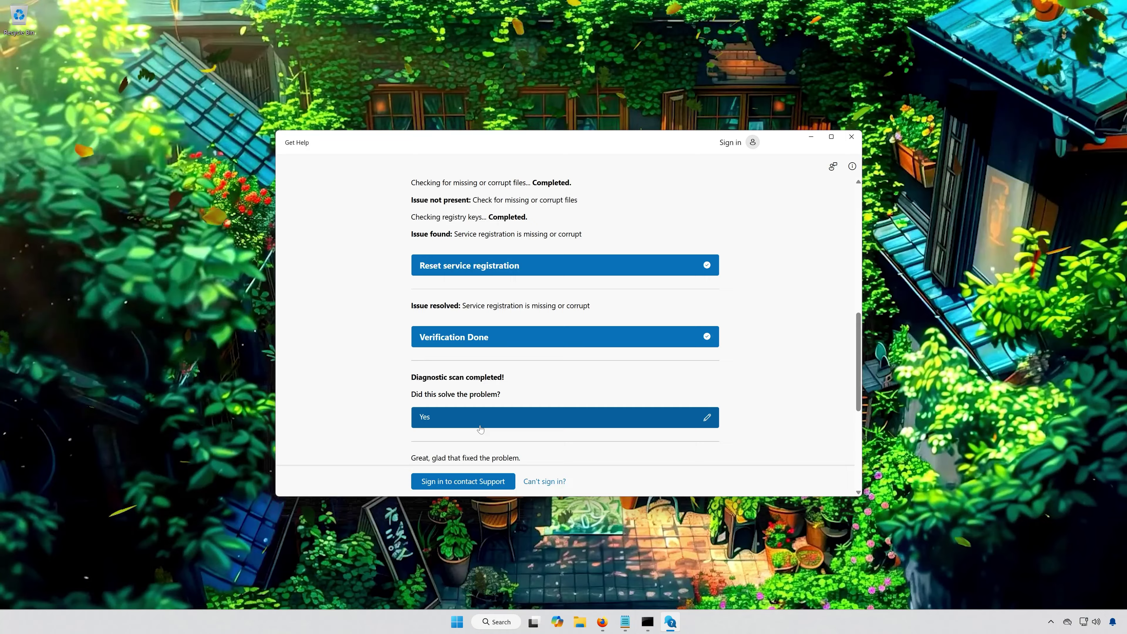
left_click(857, 139)
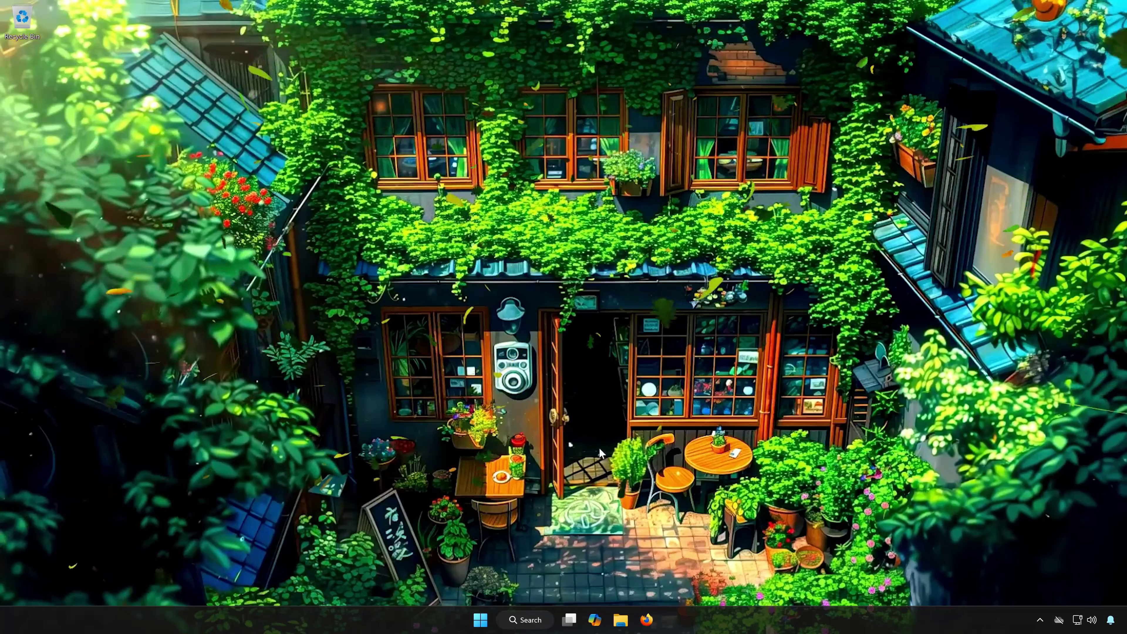
Step: Switch to File Explorer and open the SoftwareDistribution folder inside the Windows folder on Local Disk (C:)
left_click(623, 624)
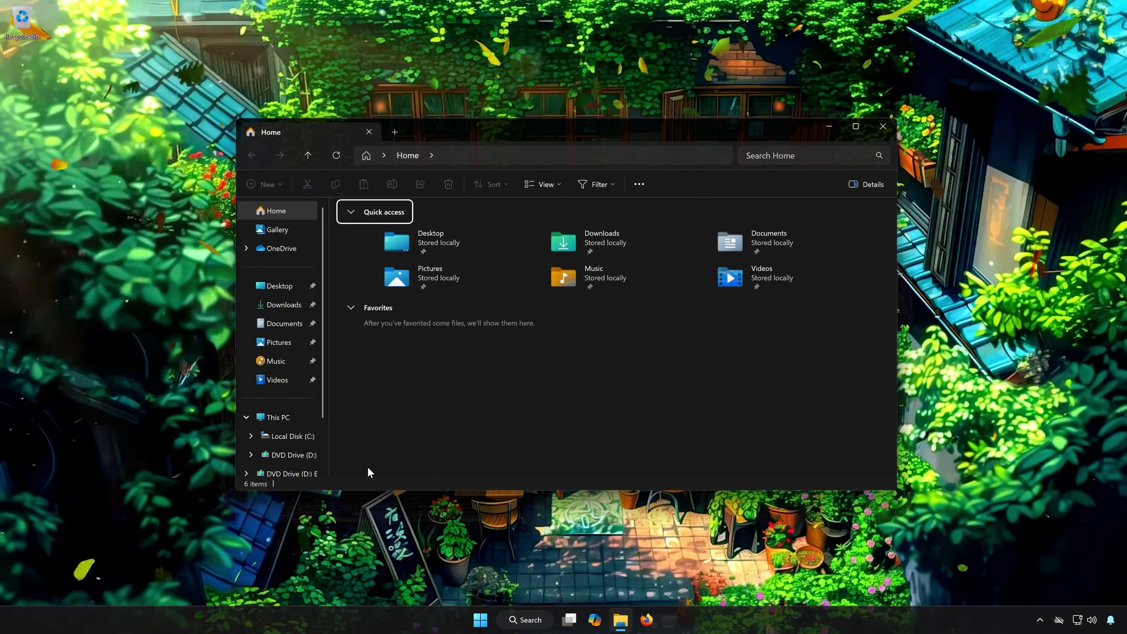
left_click(289, 440)
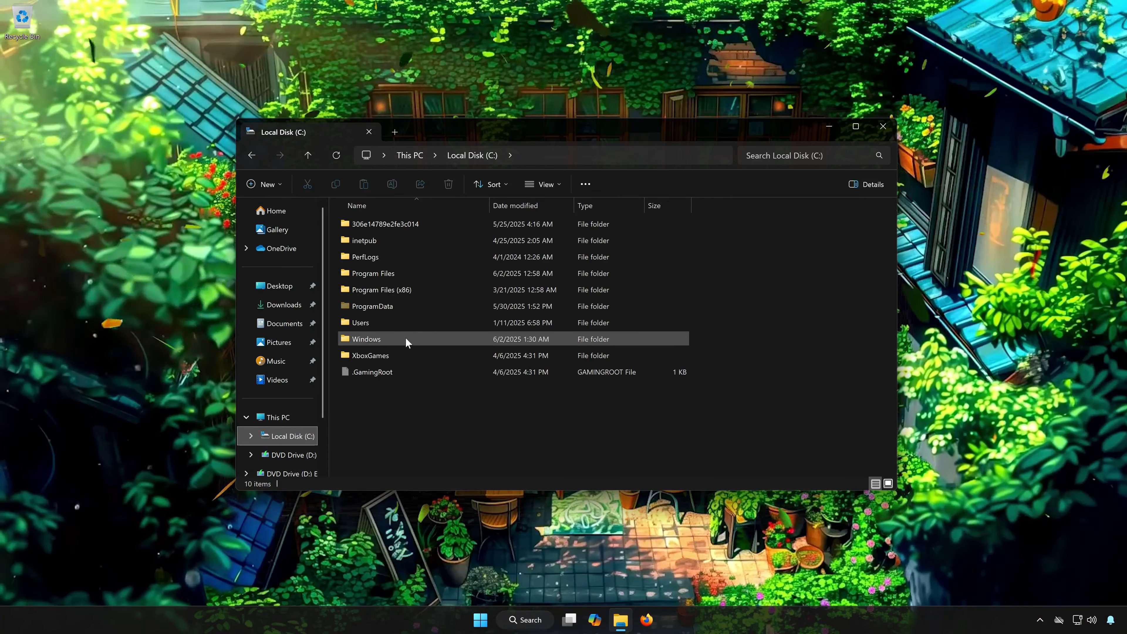
double_click(389, 341)
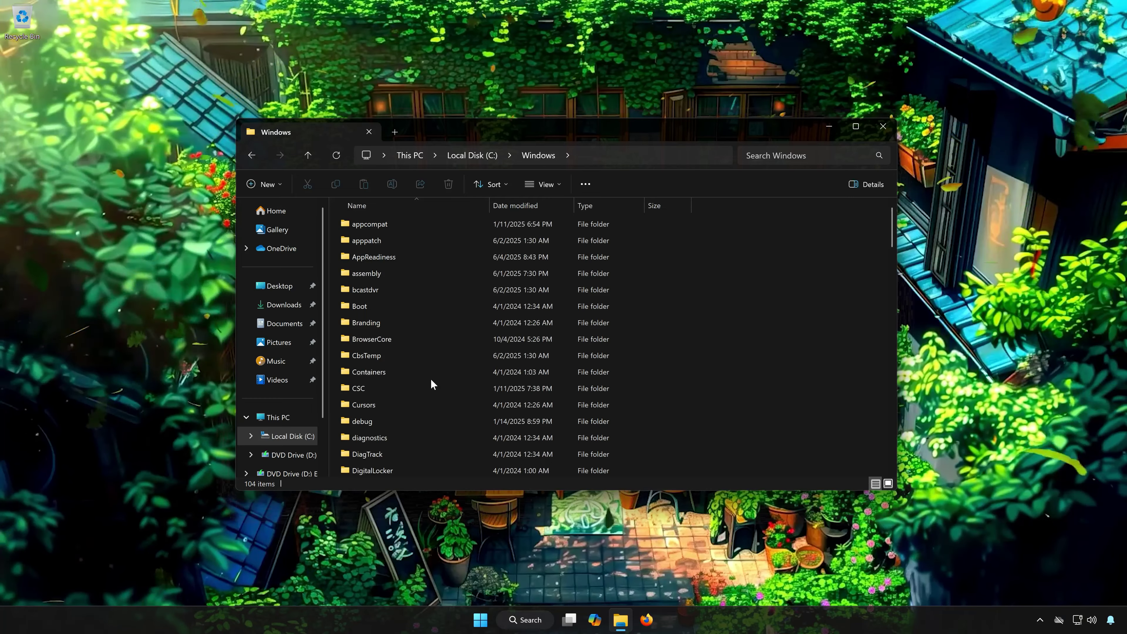
scroll(430, 378, "down", 6)
scroll(431, 381, "down", 9)
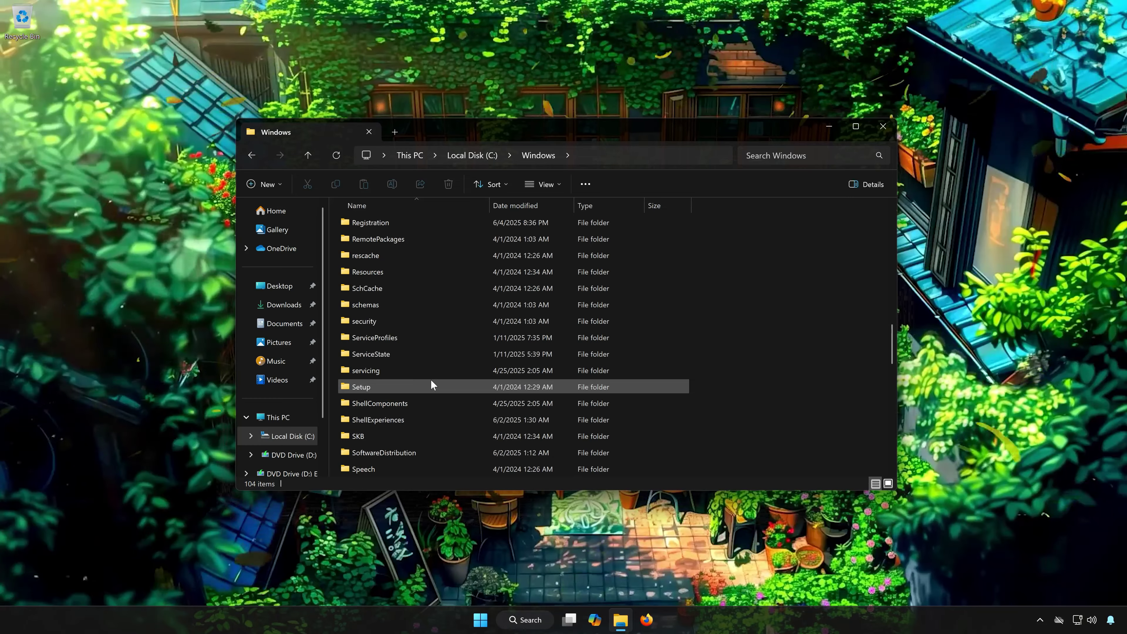
scroll(431, 380, "down", 2)
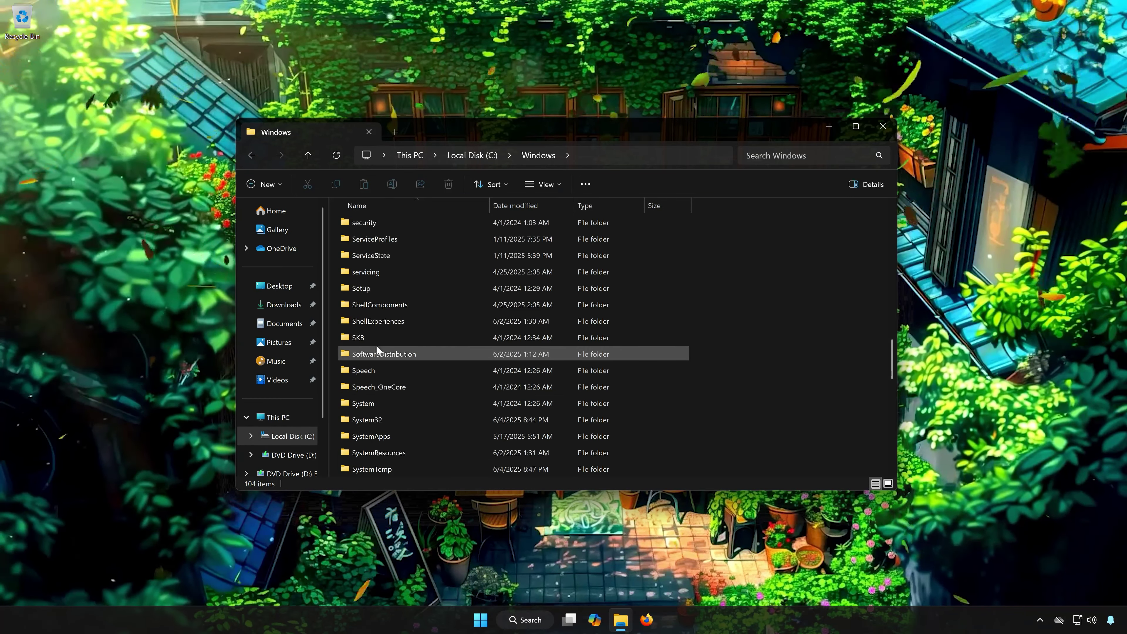
double_click(396, 356)
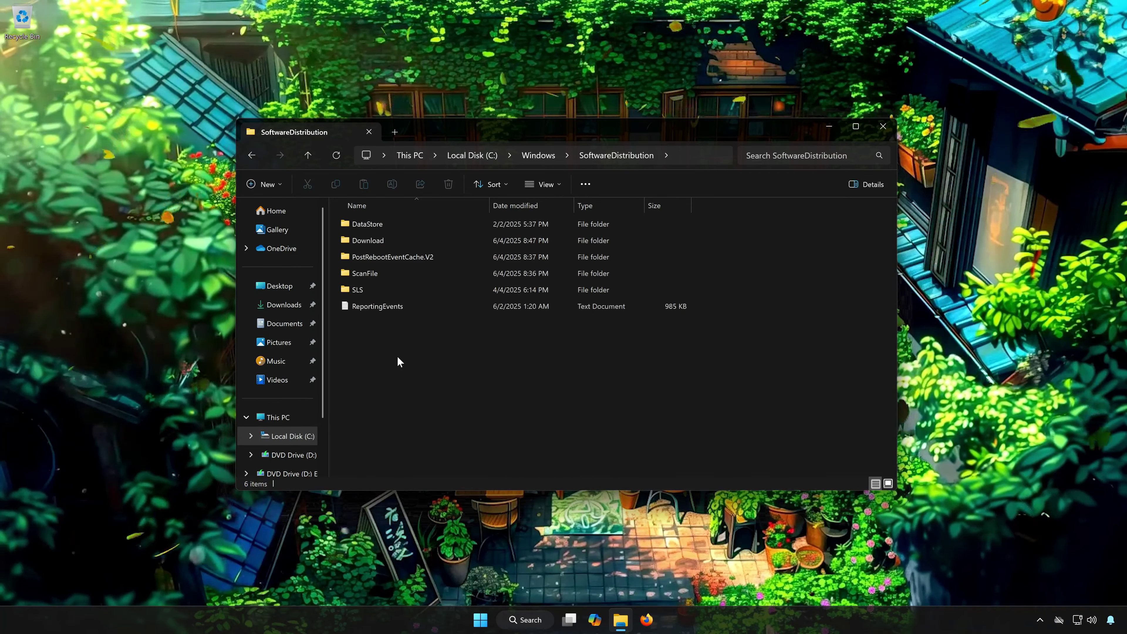
Step: Delete the Download folder from SoftwareDistribution with administrator permission and close File Explorer
left_click(383, 240)
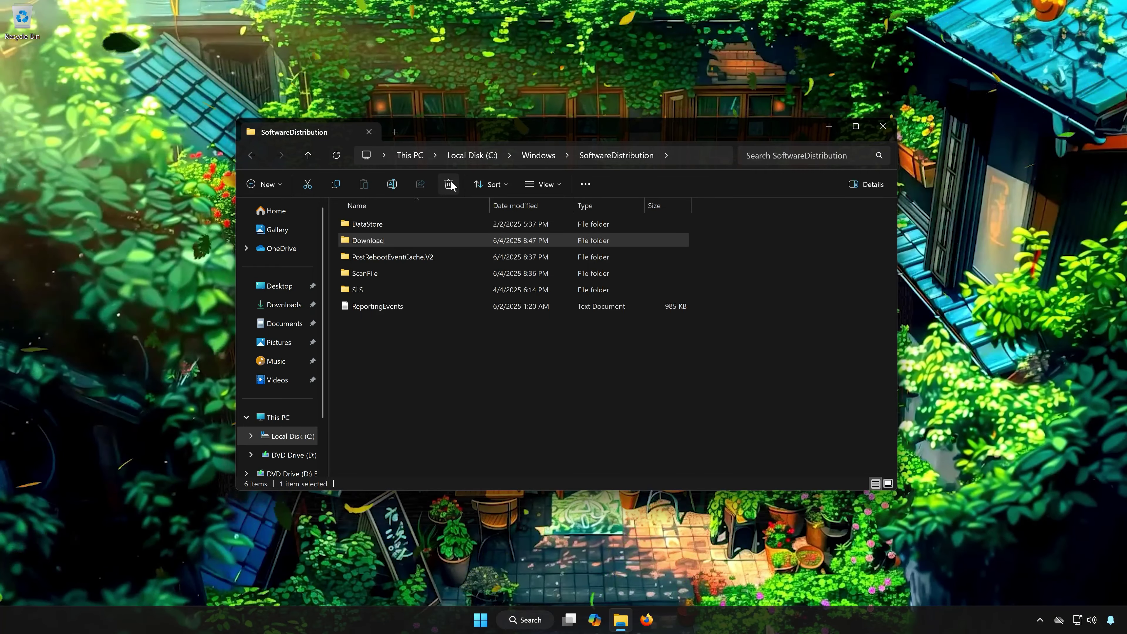
key("Delete")
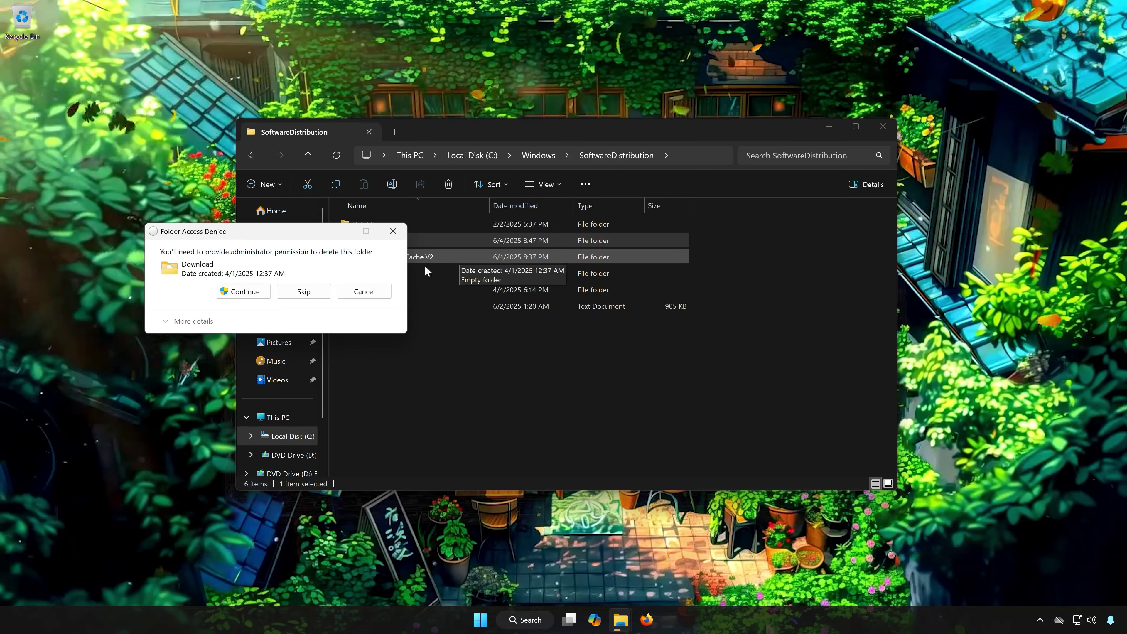
left_click(245, 289)
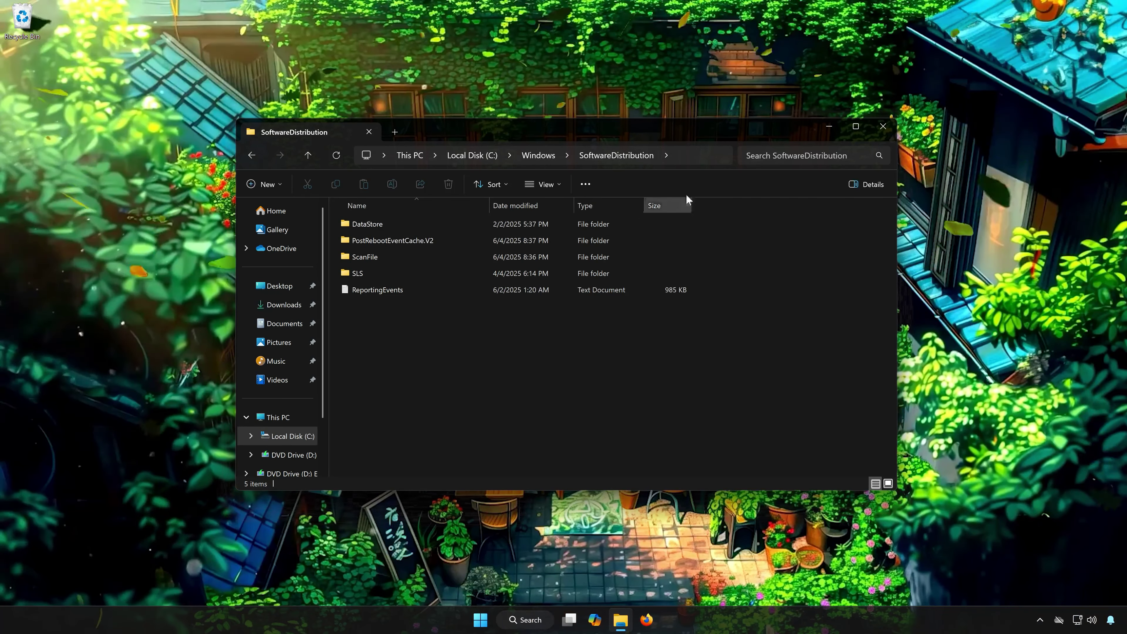
left_click(881, 129)
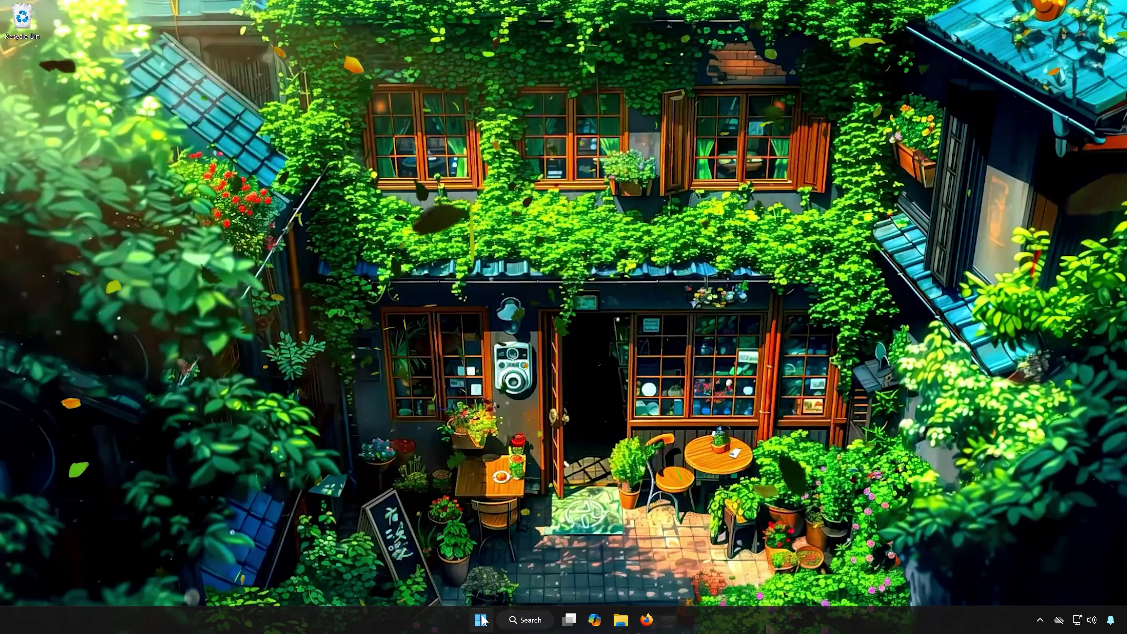
Step: Open the Windows Update page in Settings and start a check for updates
key("super")
left_click(705, 306)
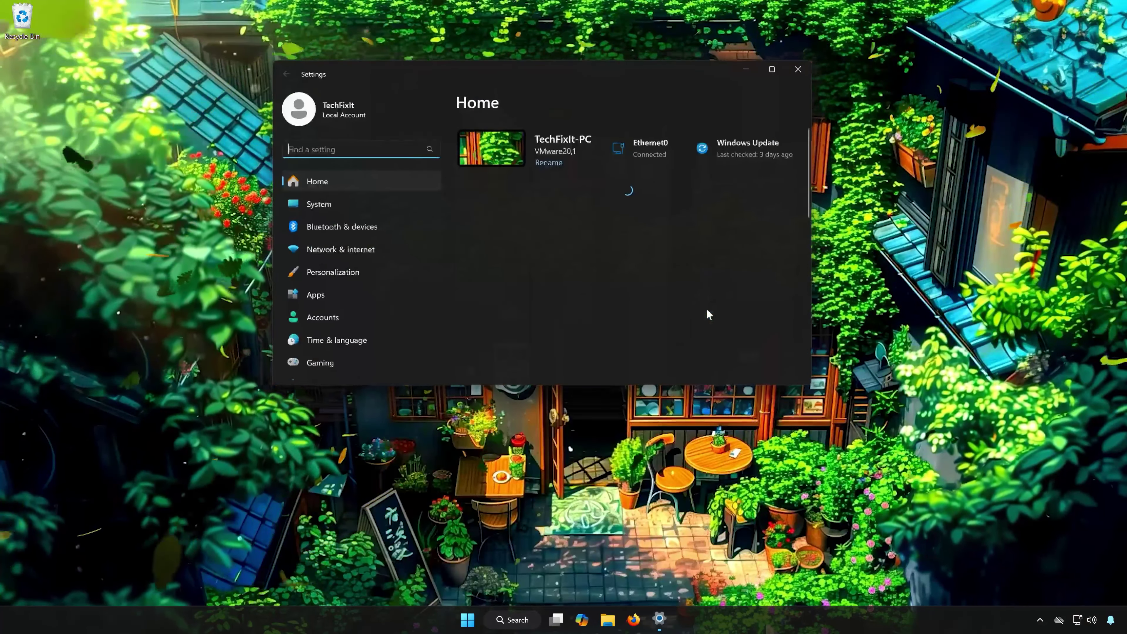
scroll(319, 365, "down", 3)
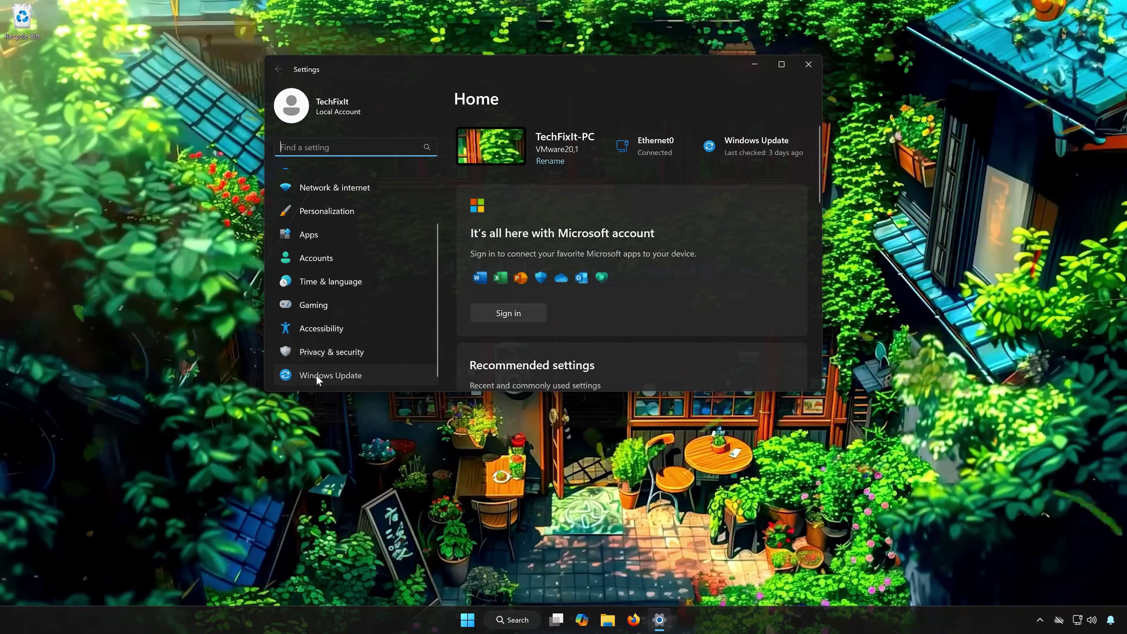
left_click(316, 375)
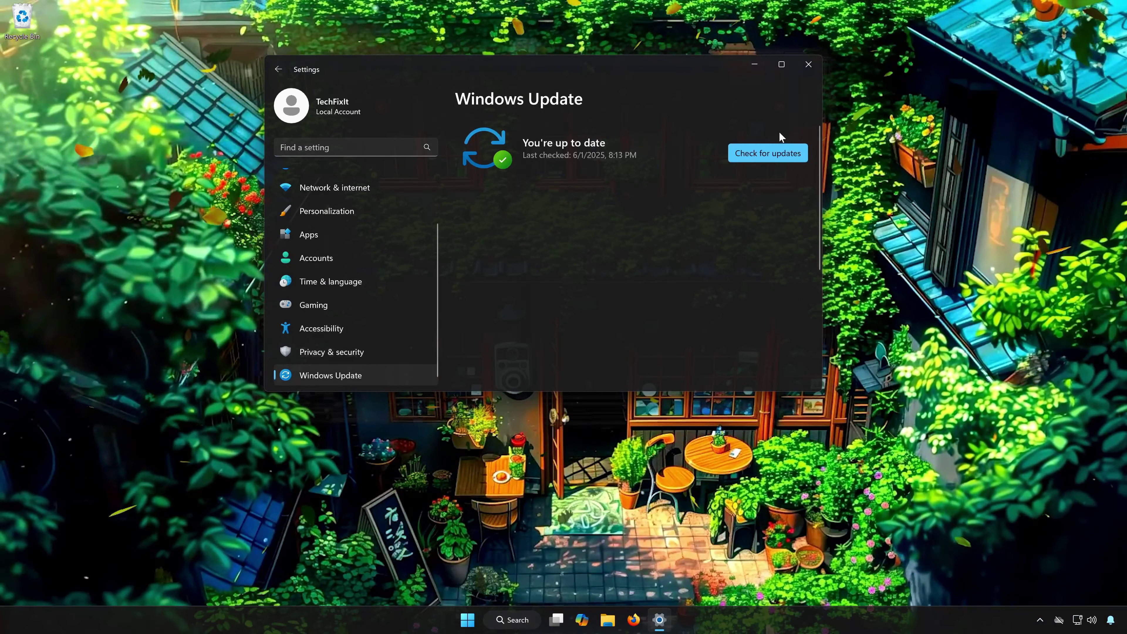
left_click(777, 153)
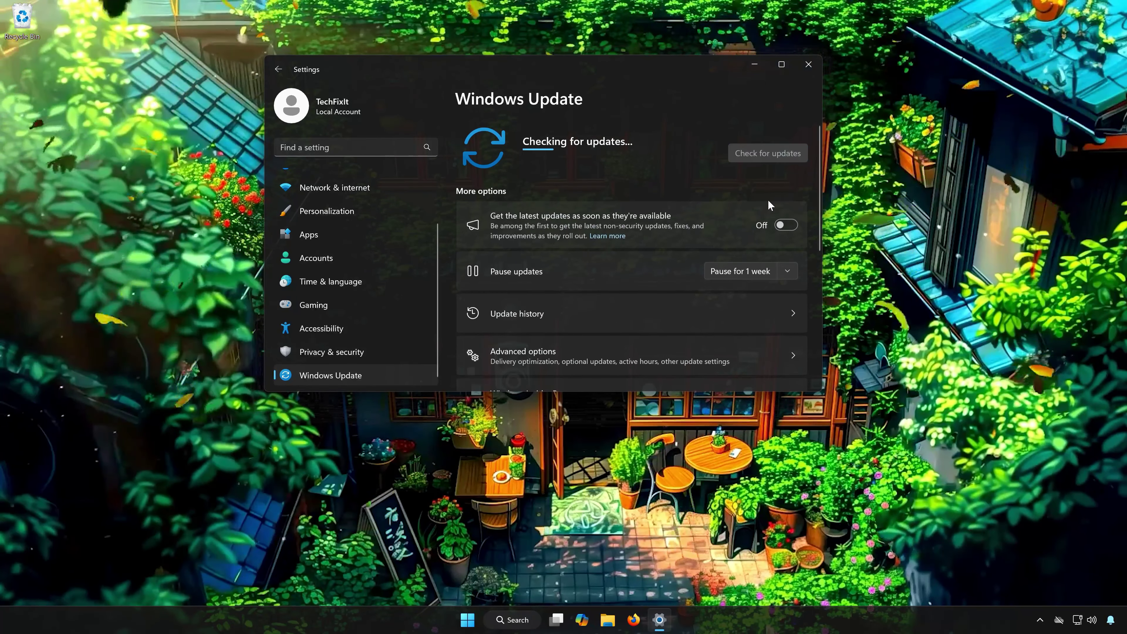